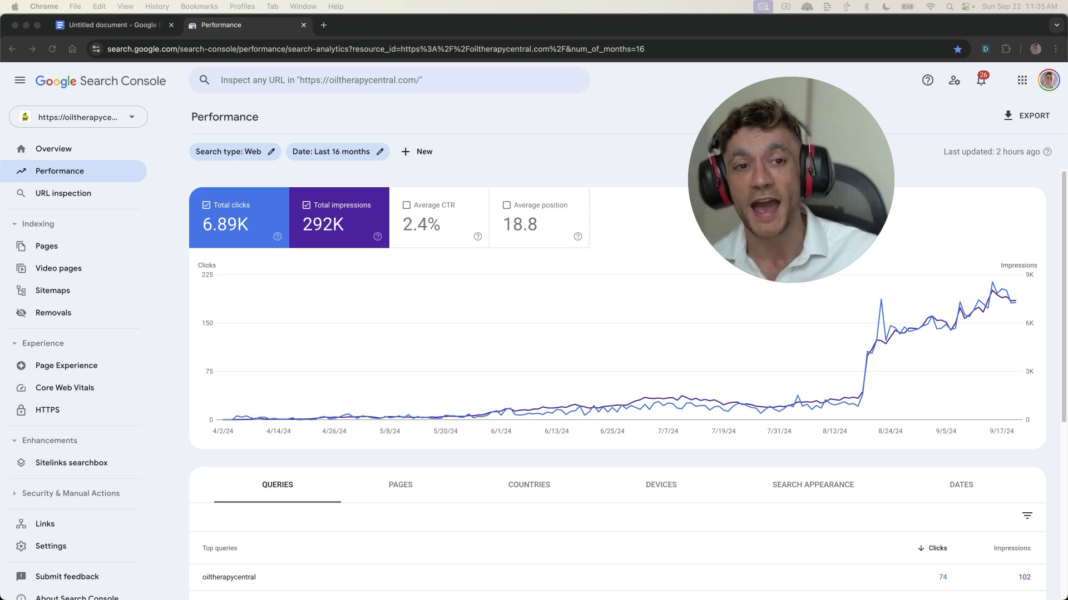
- Search Google for 'best seo speakers' and switch the results to English
mouse_move(840, 168)
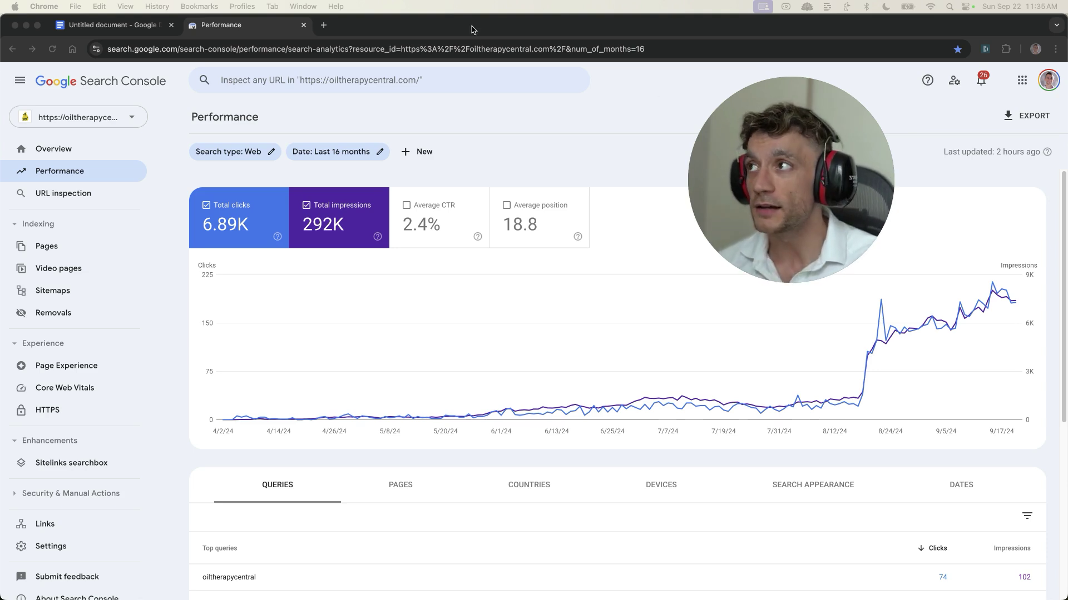
left_click(912, 331)
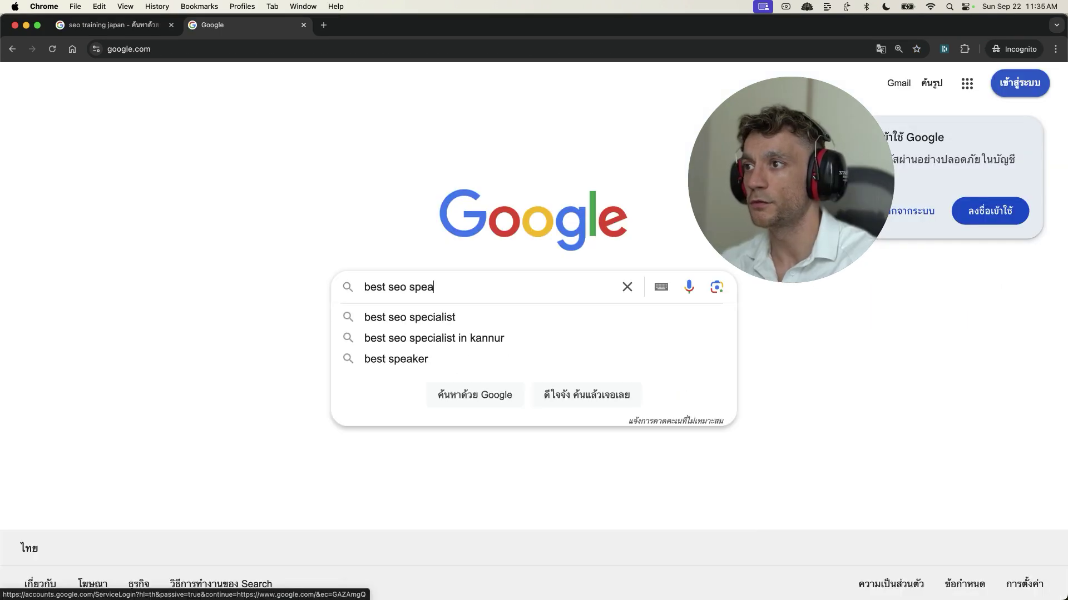
type("ers")
key("Return")
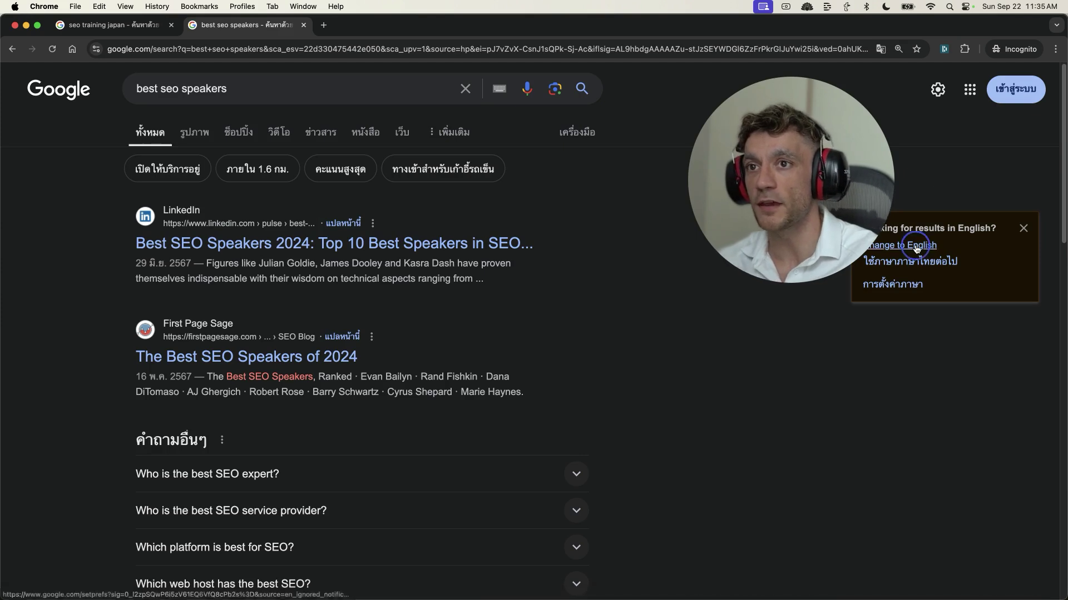
left_click(895, 245)
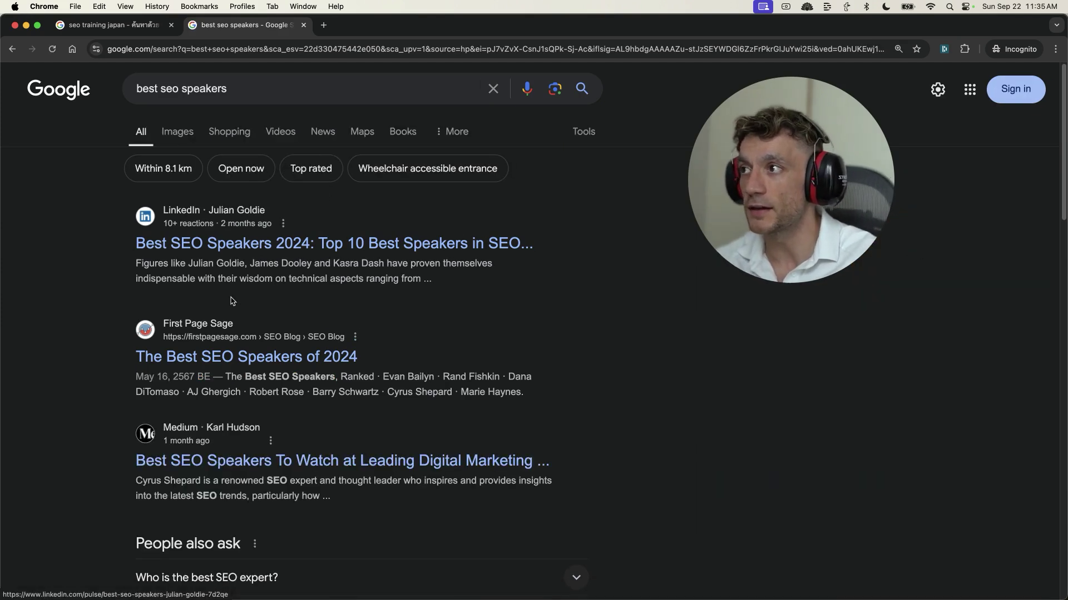
- Close the best seo speakers tab and show the seo training japan results in English
left_click(134, 28)
left_click(303, 25)
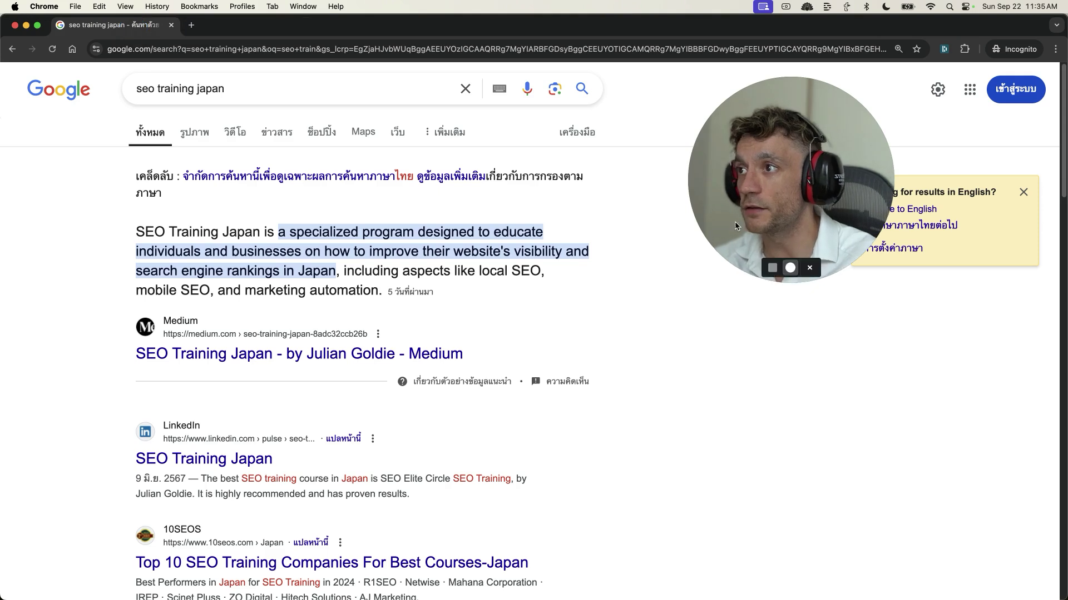
left_click(898, 209)
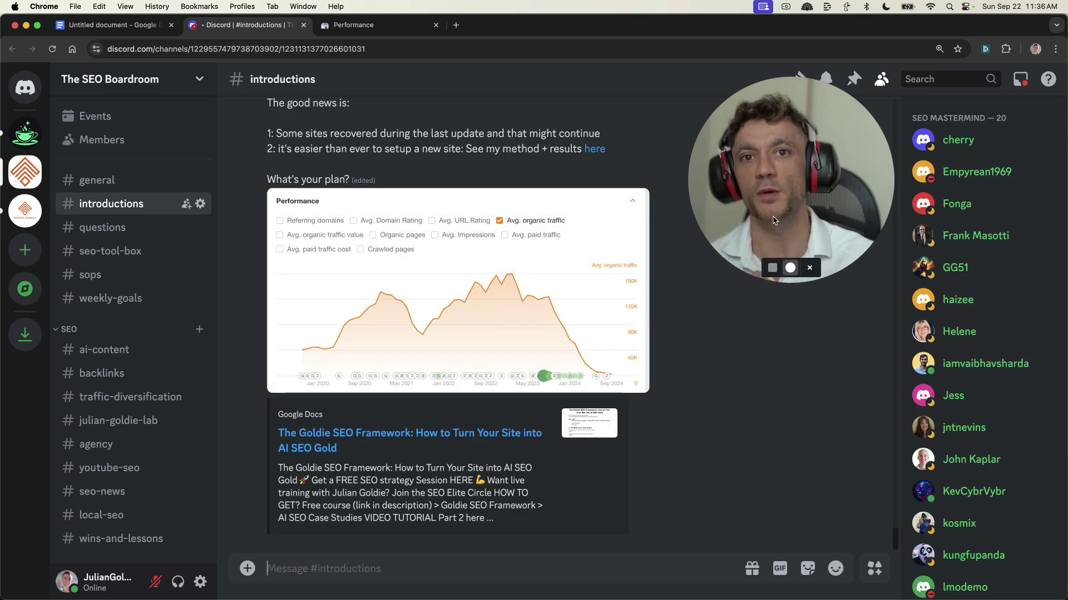
- Scroll up in #introductions and highlight the line about the SEO mentor's site
mouse_move(773, 220)
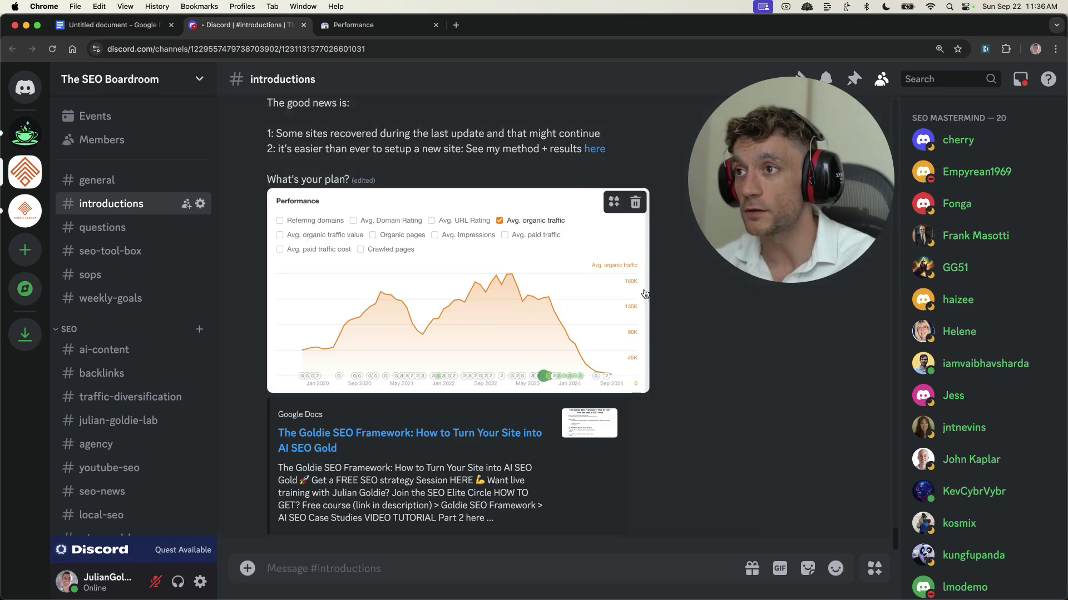
scroll(637, 300, "up", 2)
scroll(637, 301, "up", 5)
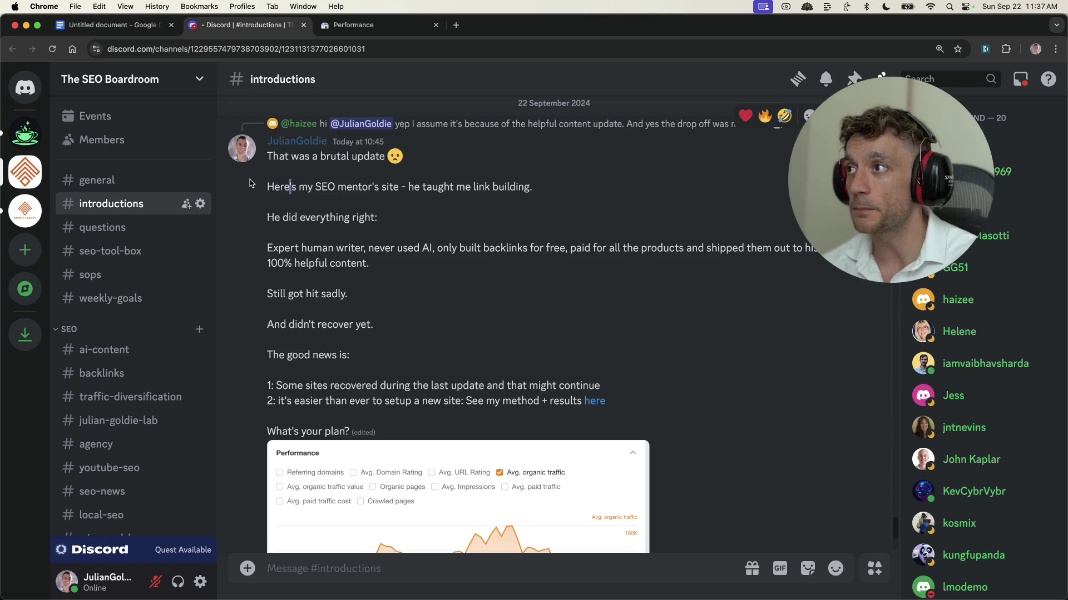
double_click(294, 186)
left_click_drag(300, 187, 496, 234)
left_click(497, 233)
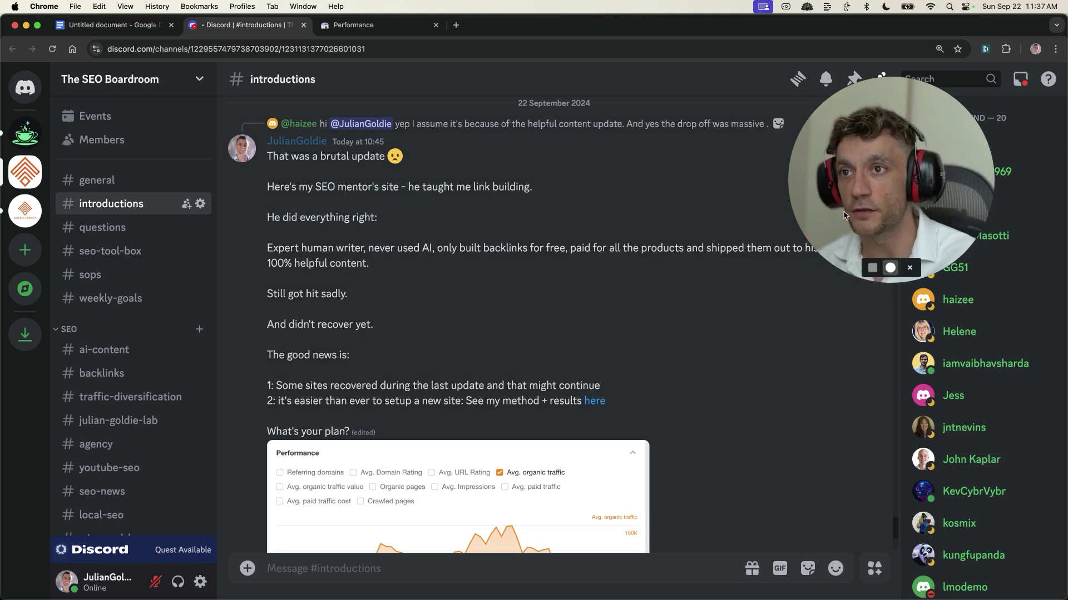
- Highlight 'Still got hit sadly.' and enlarge the organic traffic Performance chart
left_click_drag(861, 216, 813, 430)
left_click(567, 272)
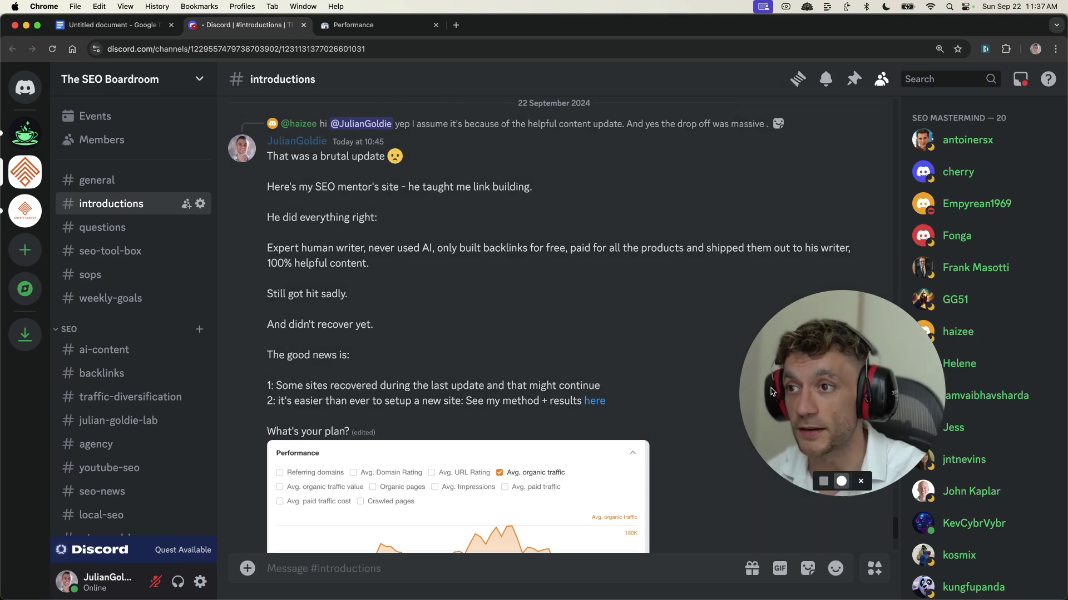
left_click_drag(272, 299, 374, 296)
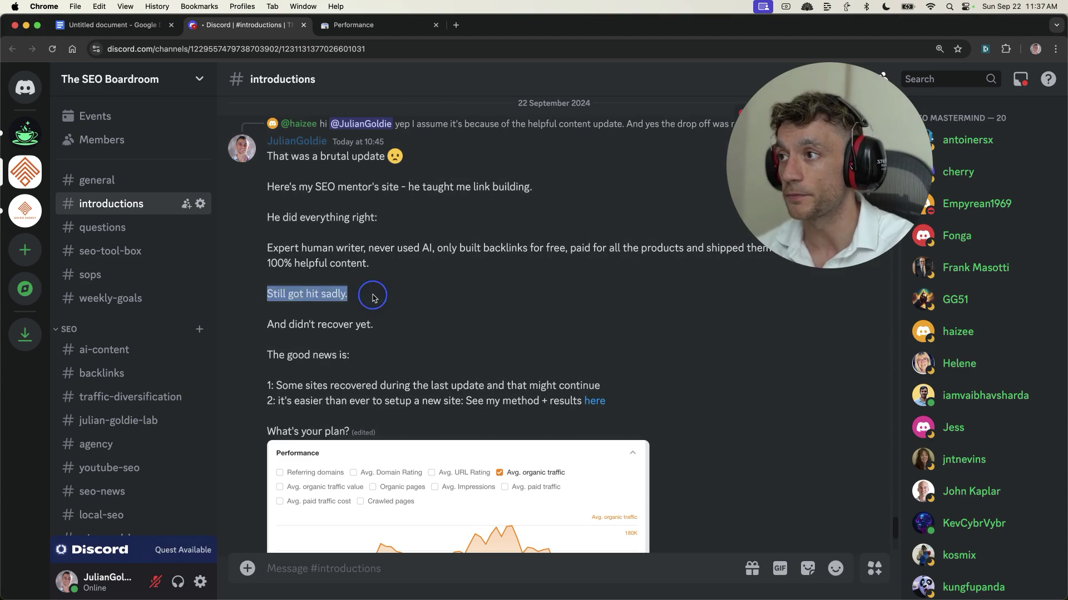
left_click(496, 465)
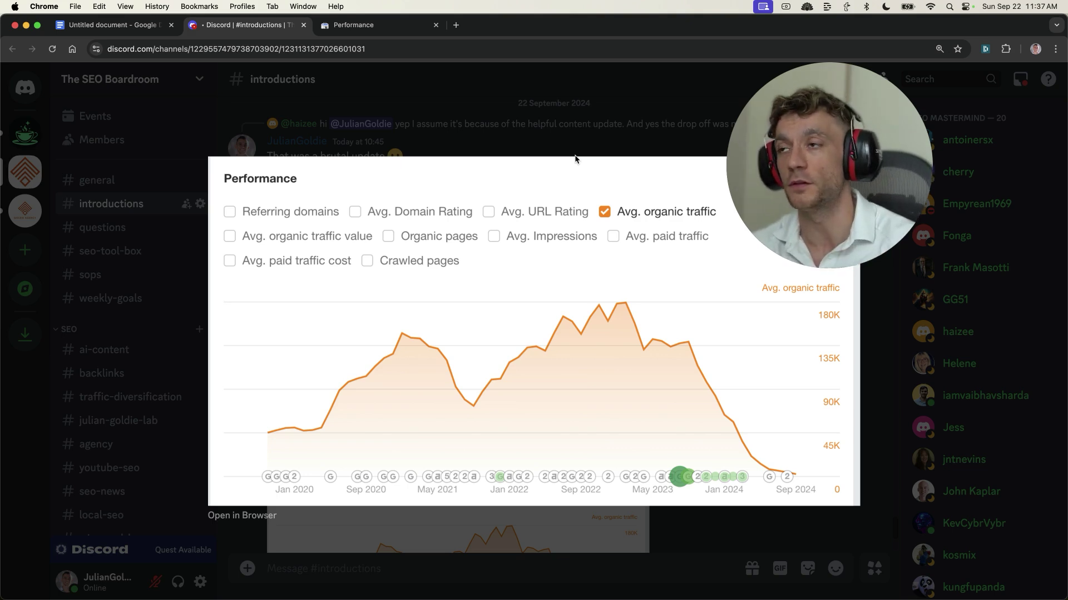
- Switch to the Performance tab showing the Search Console report
left_click(375, 27)
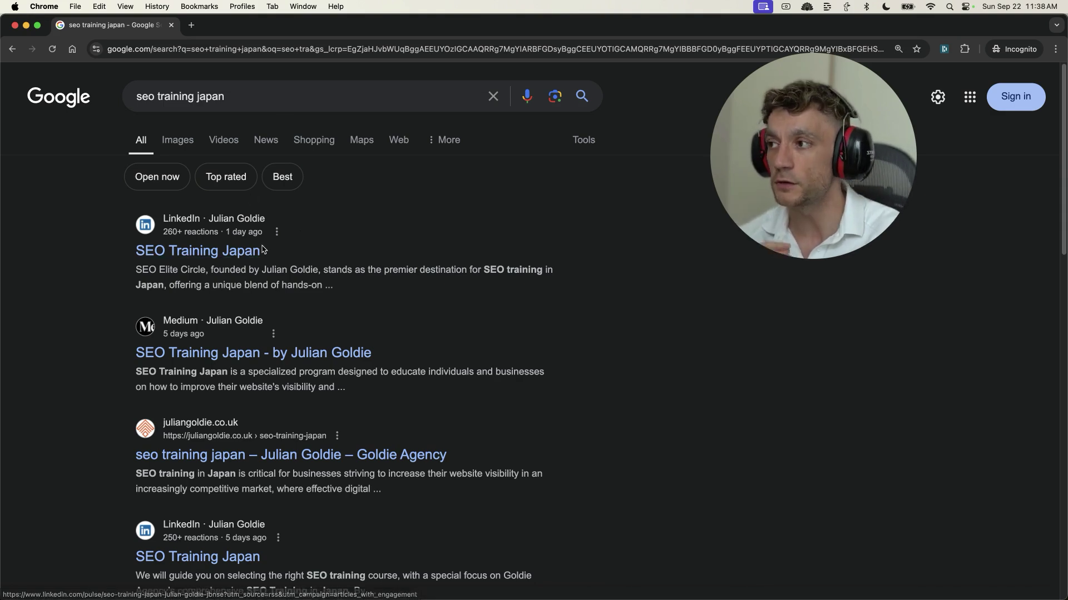
- Return to the Discord window, highlight the message's opening lines and enlarge the traffic chart
right_click(464, 573)
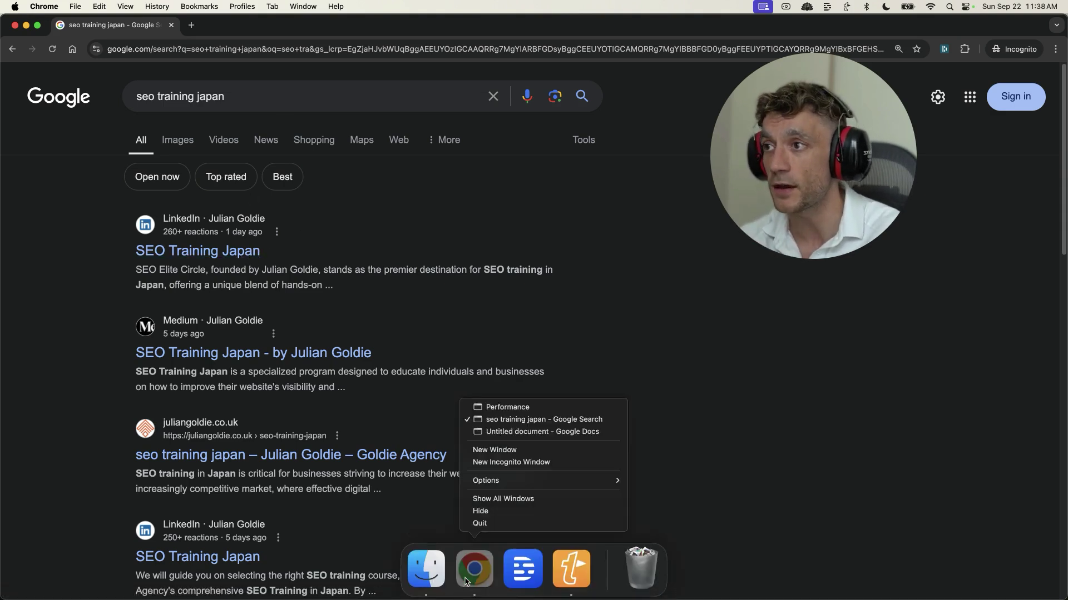
left_click(489, 434)
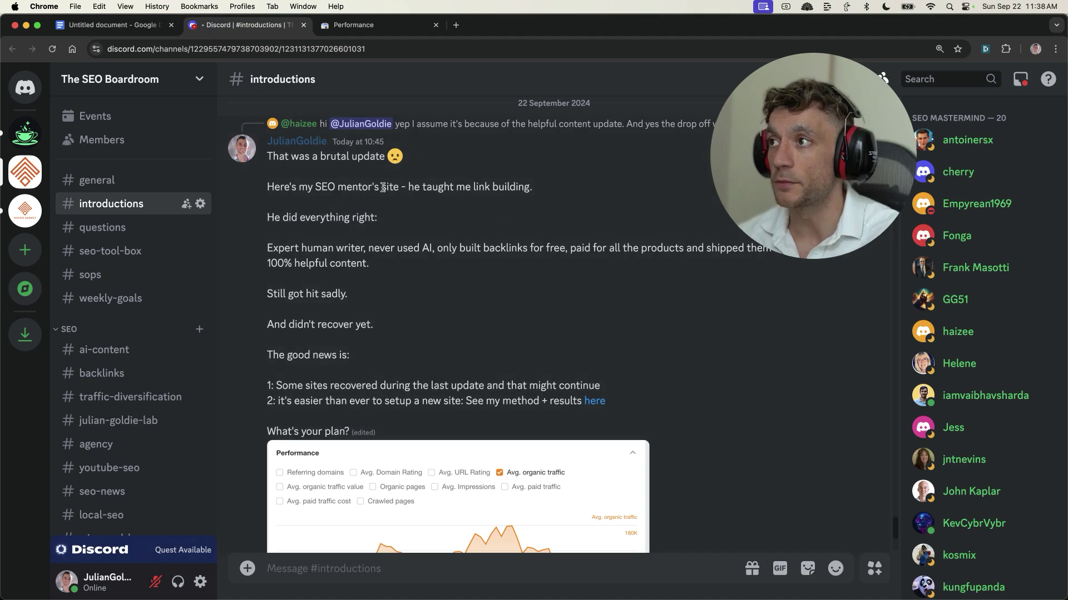
left_click_drag(270, 157, 428, 245)
left_click(612, 472)
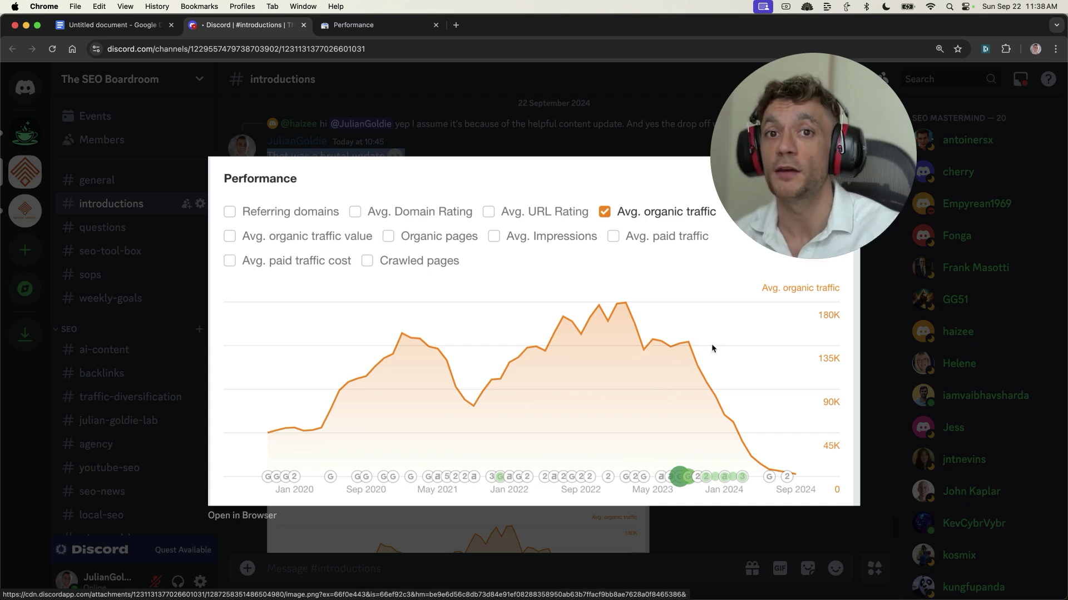
- Go back to the incognito seo training japan results and open the LinkedIn 'SEO Training Japan' article
mouse_move(550, 598)
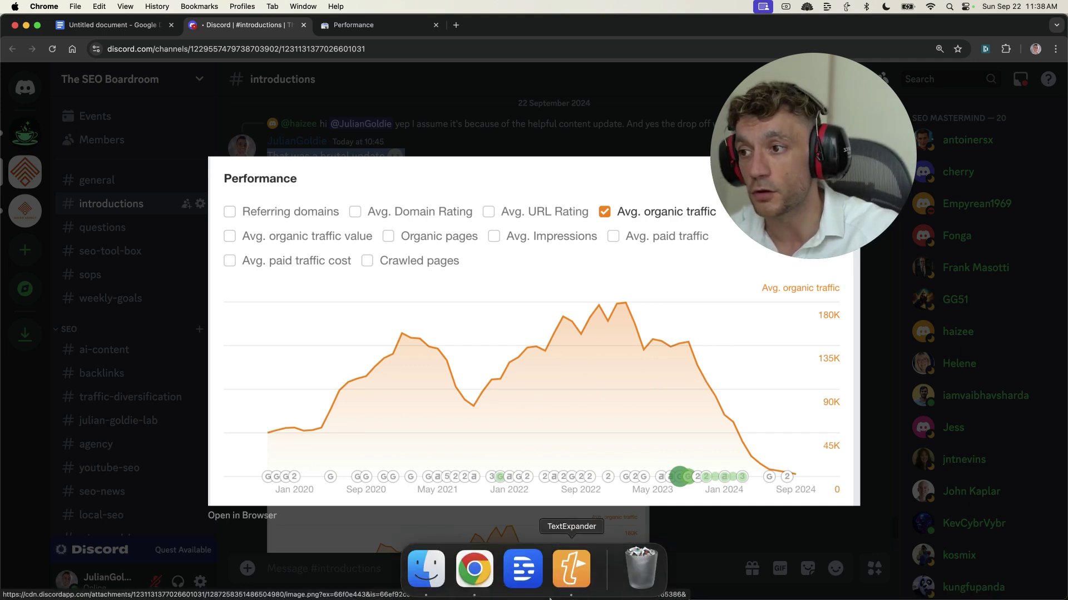
right_click(473, 568)
left_click(489, 422)
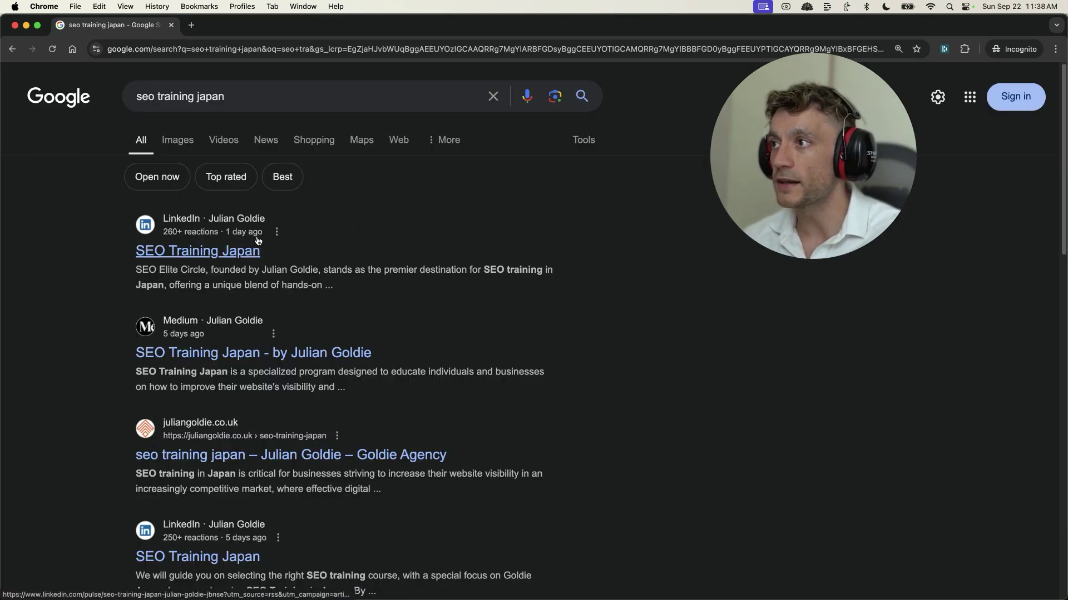
left_click(232, 250, "super")
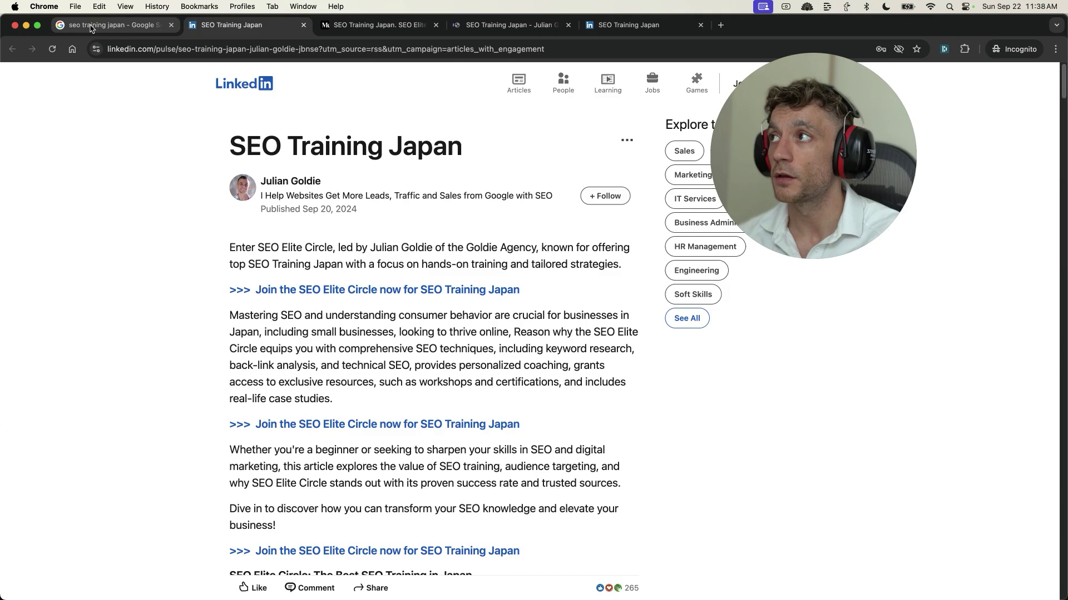
- Close the LinkedIn 'SEO Training Japan' tab, leaving the Google results in view
left_click(91, 27)
left_click(303, 25)
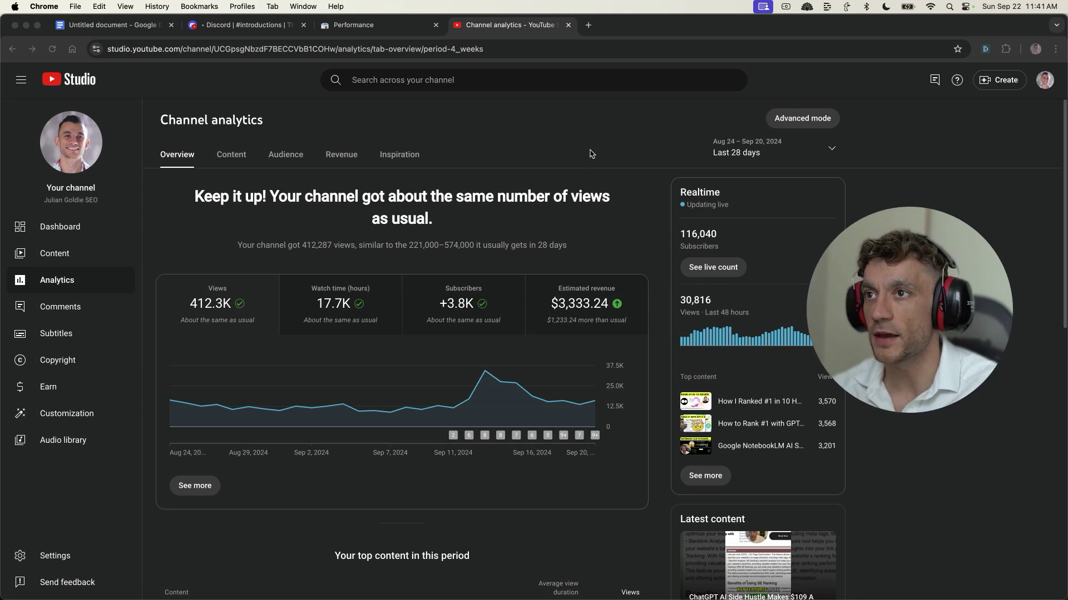
- Open the channel's advanced analytics under Traffic source > External and zoom the page in
left_click(672, 165)
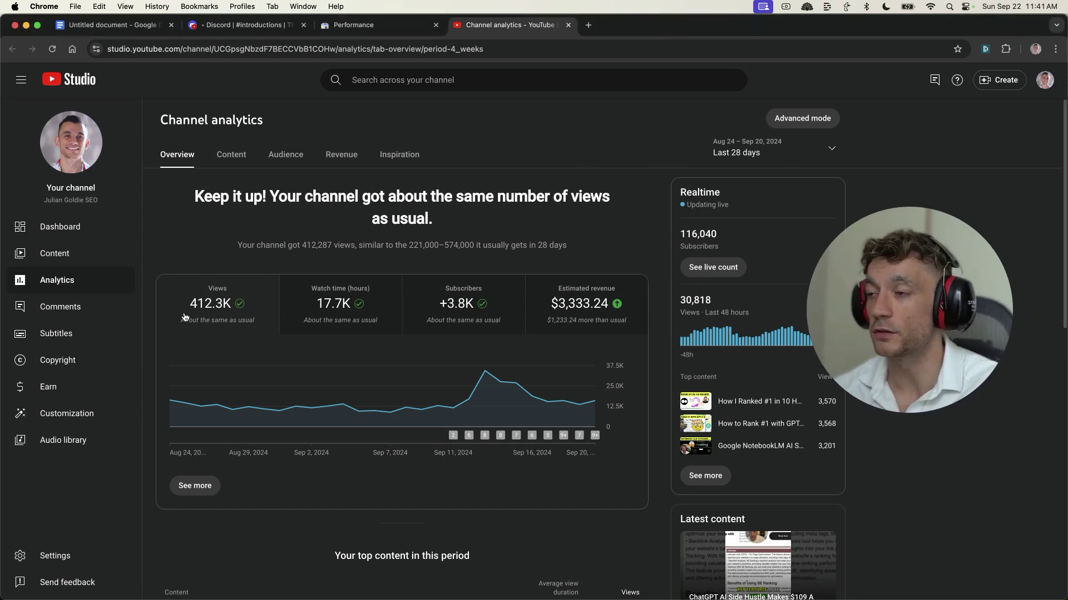
mouse_move(185, 317)
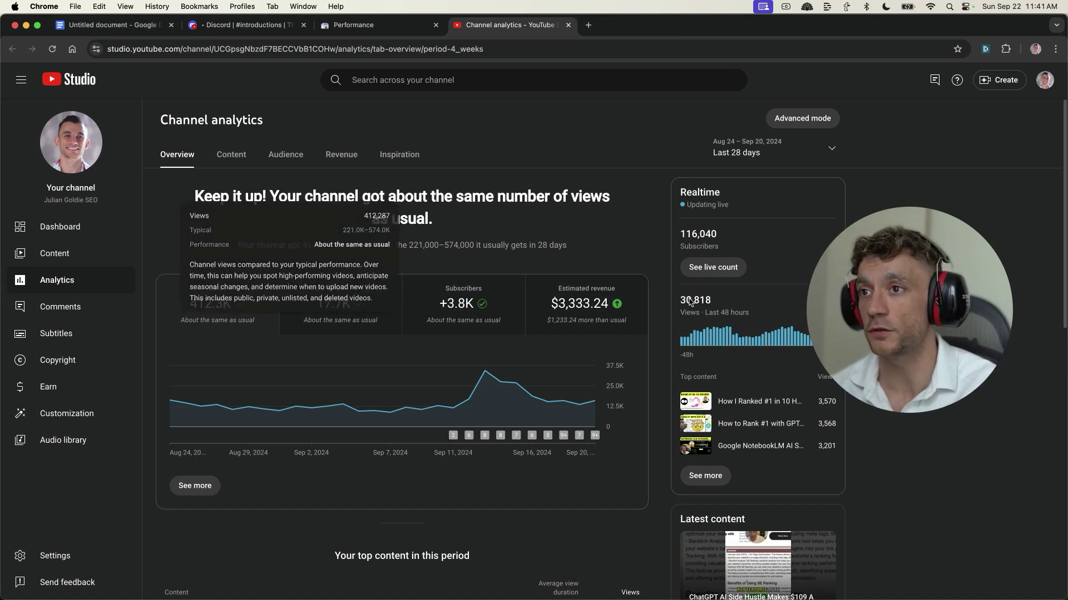
left_click(802, 118)
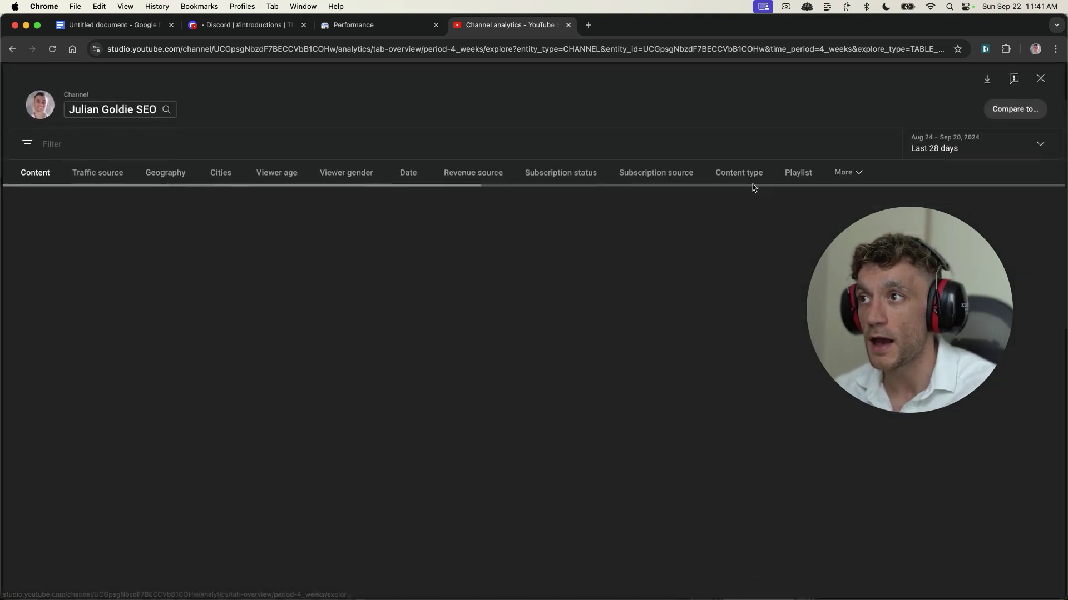
left_click(110, 178)
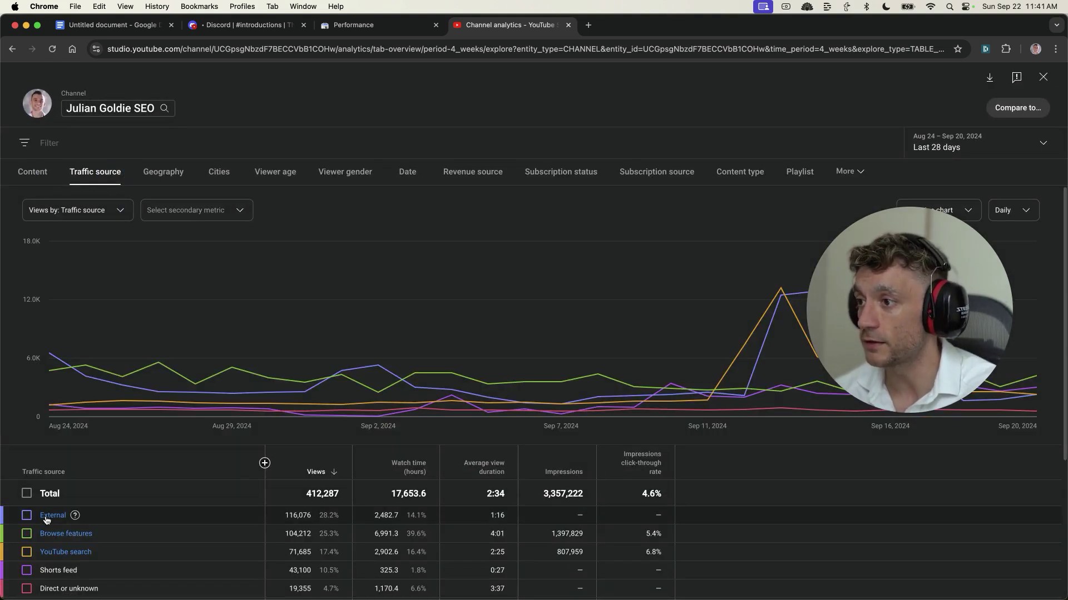
left_click(51, 515)
key("super+equal")
key("super+equal")
key("super+equal")
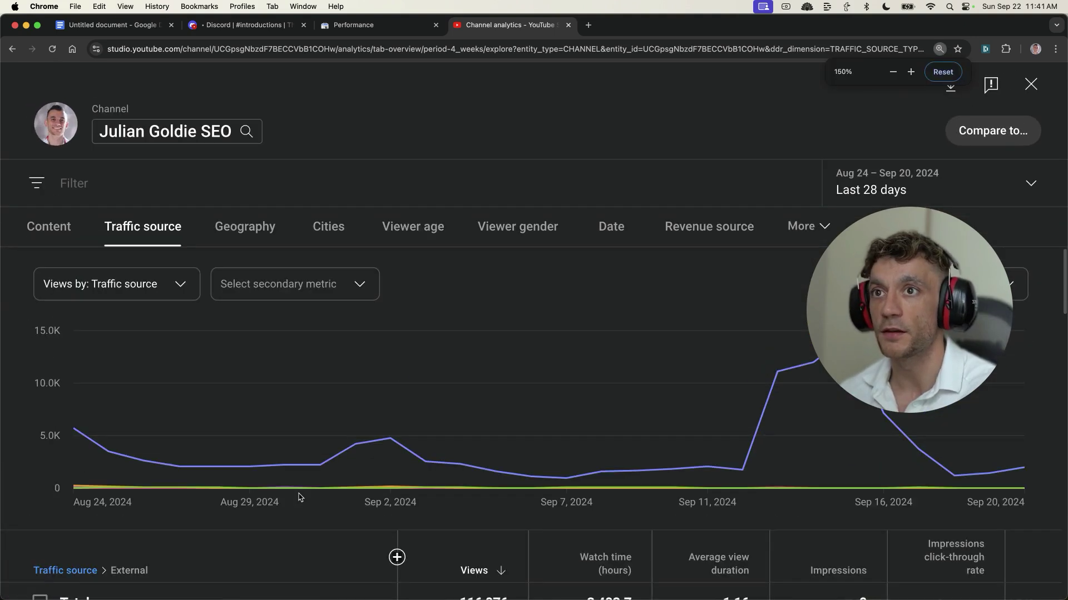
- Highlight the 101,925 Google Search views in the external traffic table
scroll(299, 497, "down", 5)
left_click_drag(909, 310, 595, 222)
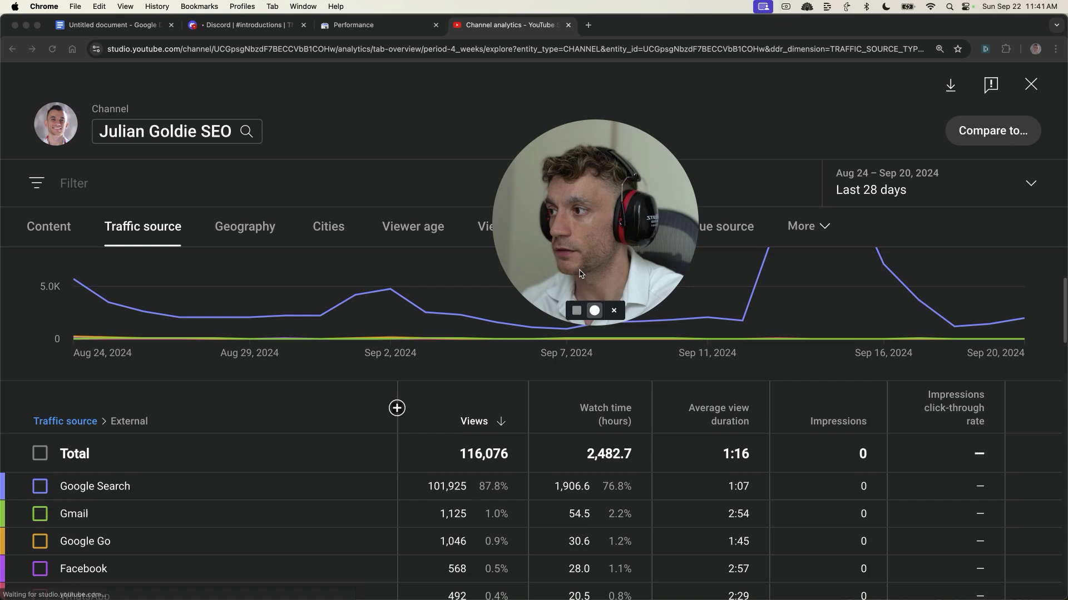
scroll(556, 440, "down", 1)
double_click(447, 450)
left_click_drag(427, 452, 473, 453)
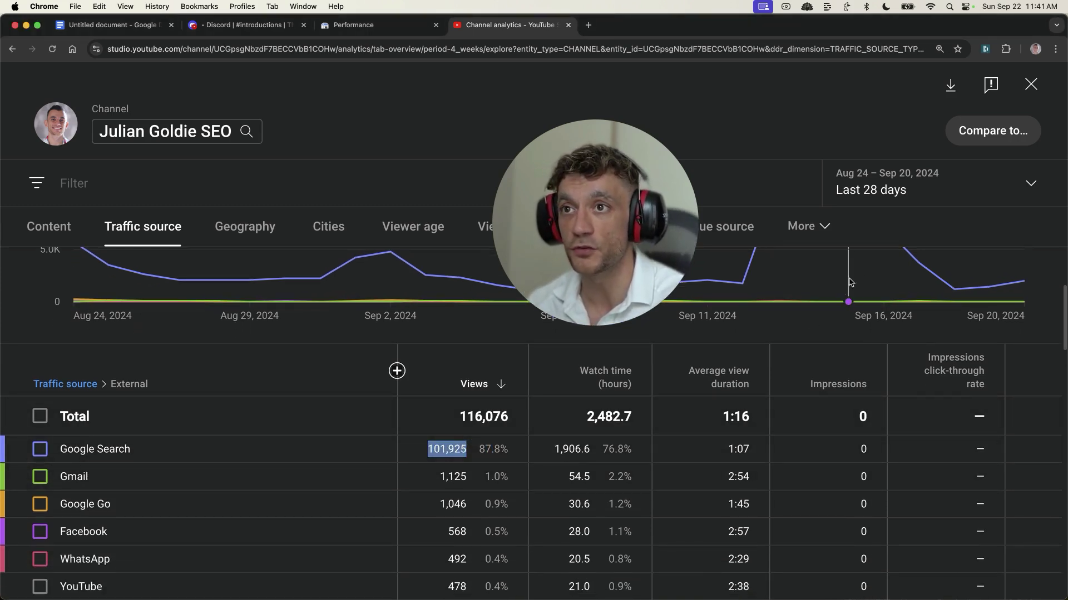
mouse_move(849, 246)
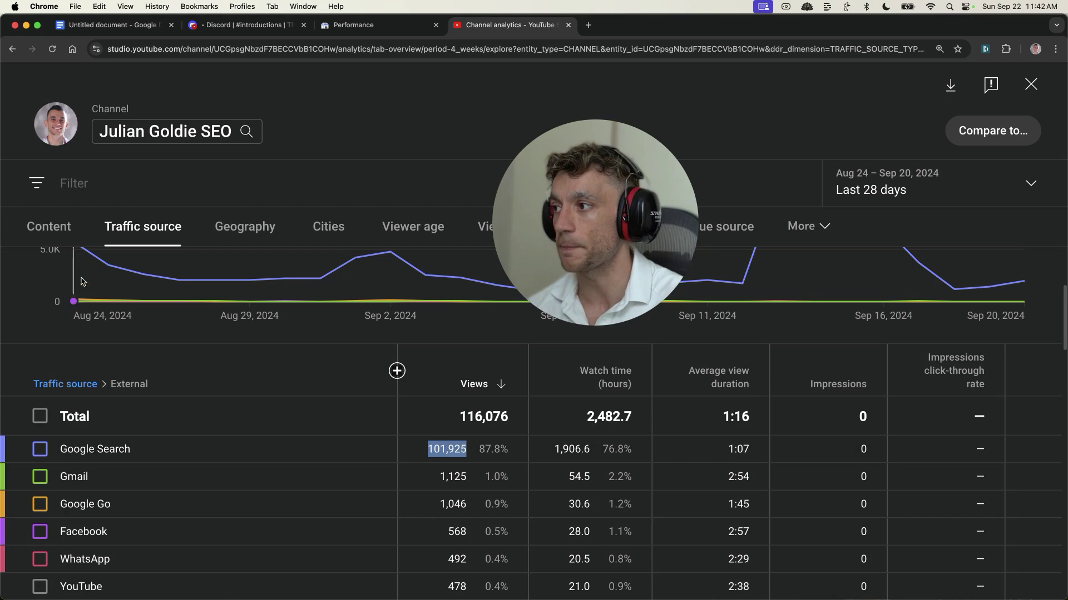
double_click(445, 449)
left_click(445, 449)
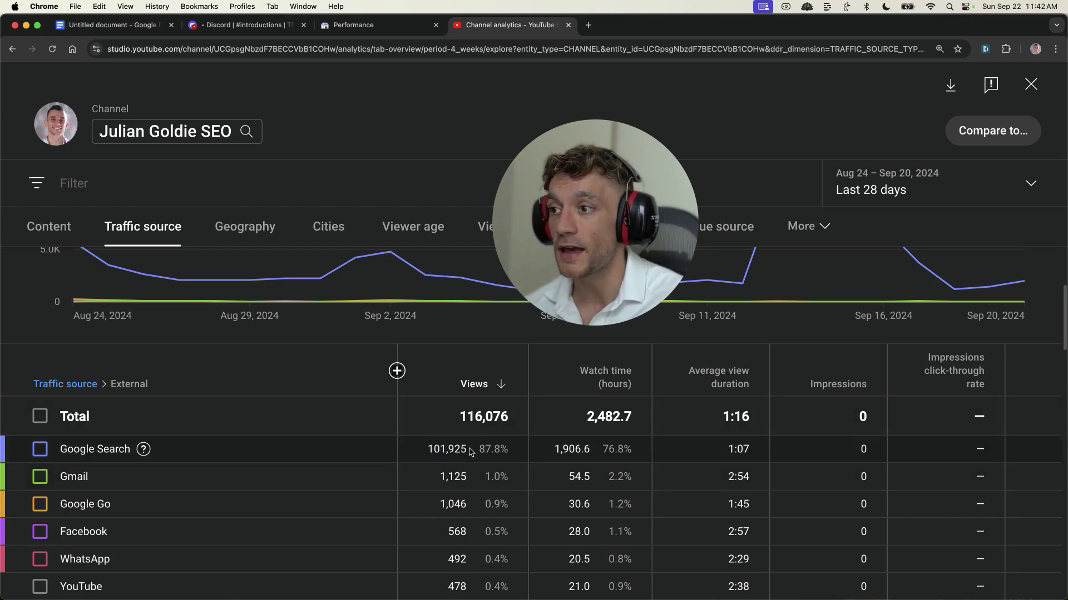
double_click(429, 440)
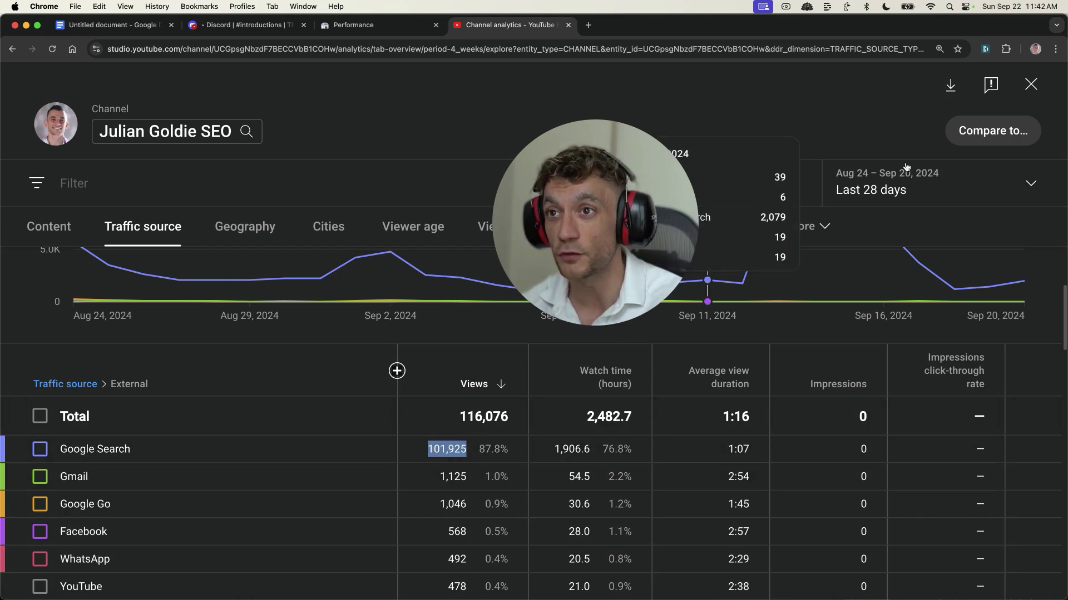
left_click(797, 90)
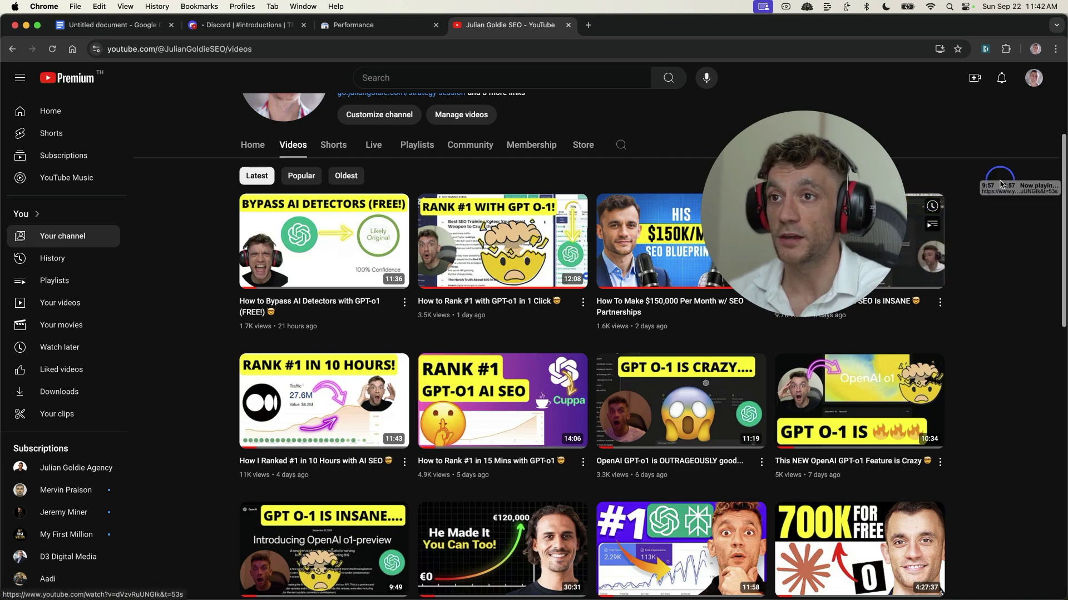
- Scroll the latest uploads, select the newest video's title, and view its Ahrefs tab
scroll(995, 390, "down", 1)
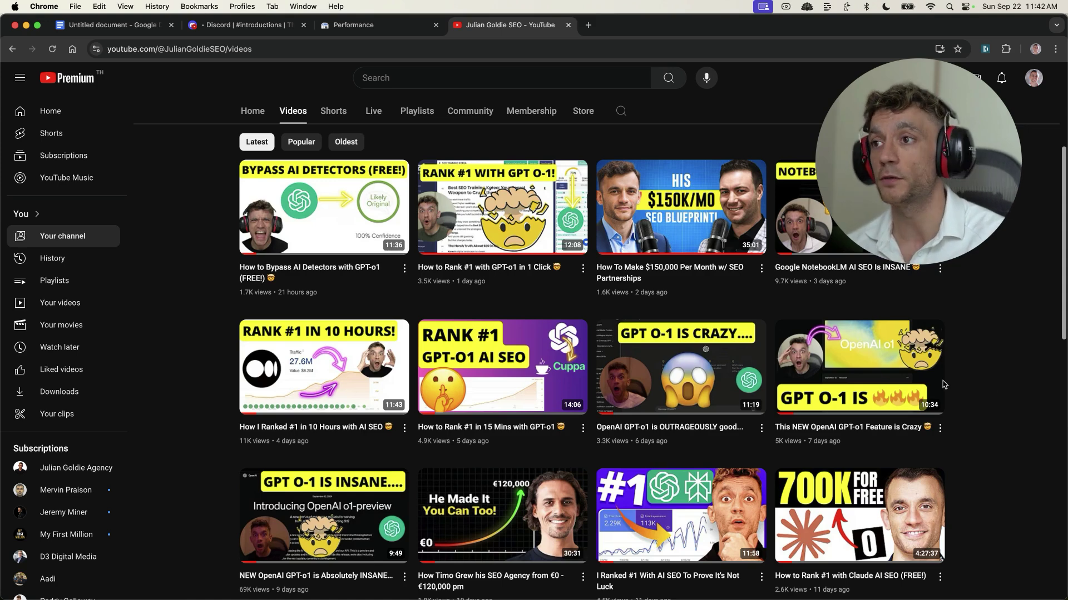
scroll(614, 279, "down", 1)
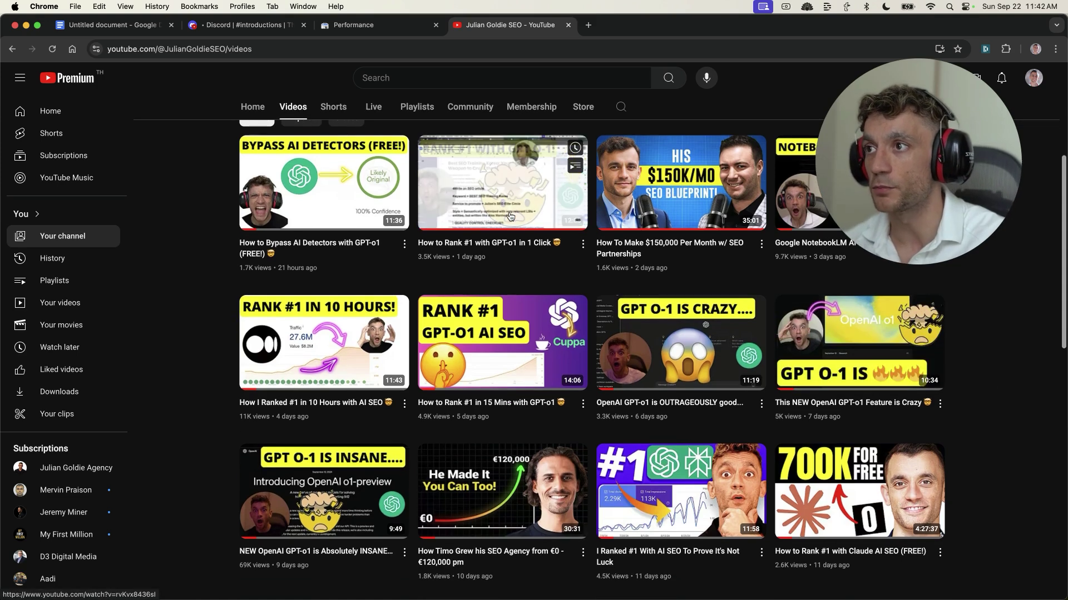
left_click_drag(278, 253, 250, 240)
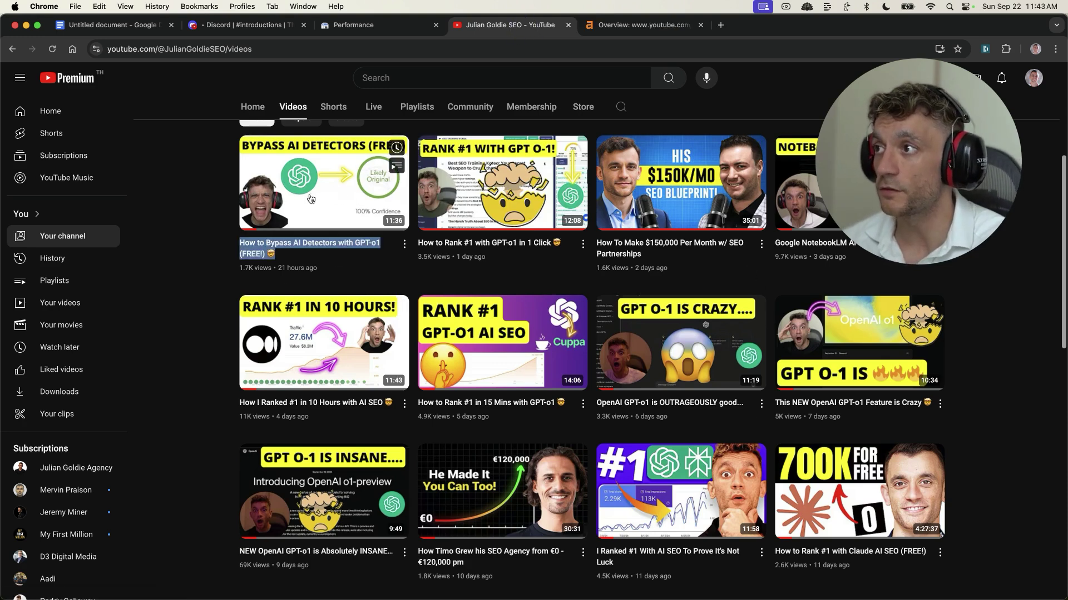
double_click(240, 243)
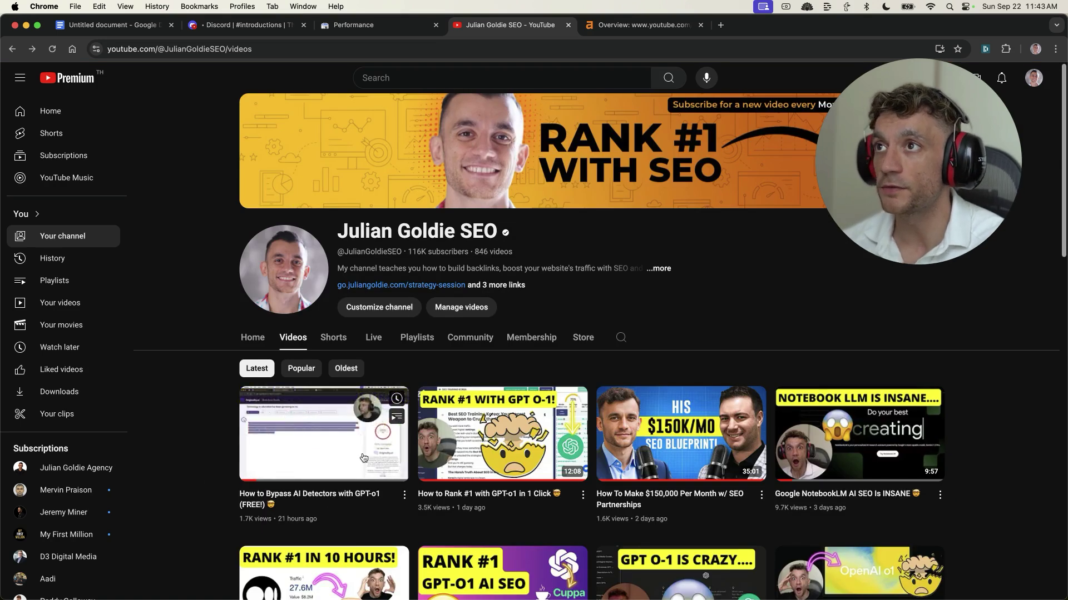
left_click(599, 29)
- Highlight the 52 keywords and 6.9K traffic figures in Ahrefs, then bring up Descript
left_click_drag(712, 225, 746, 228)
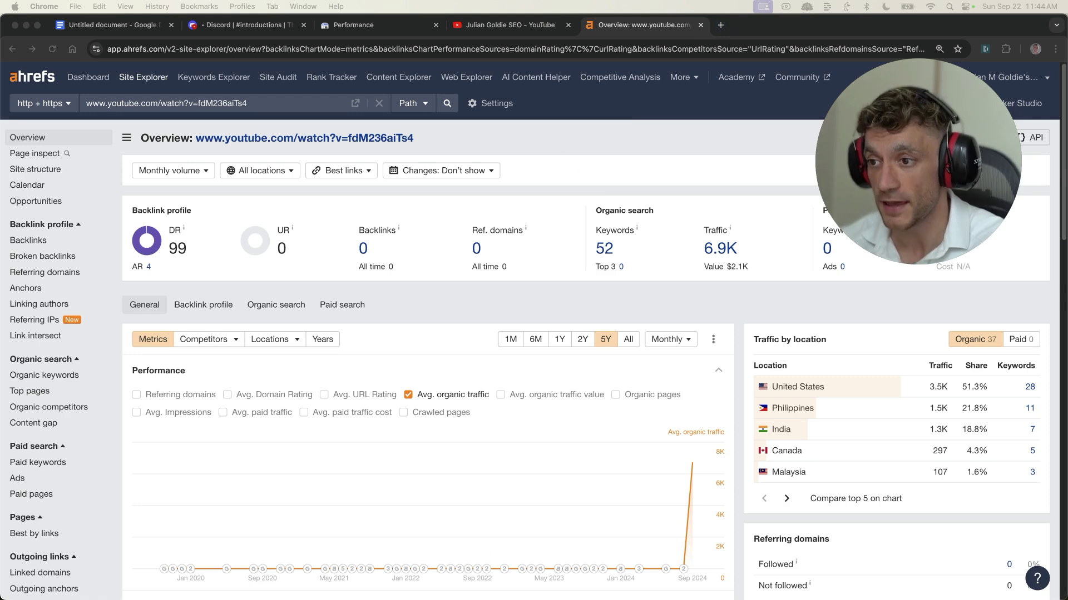
left_click(520, 562)
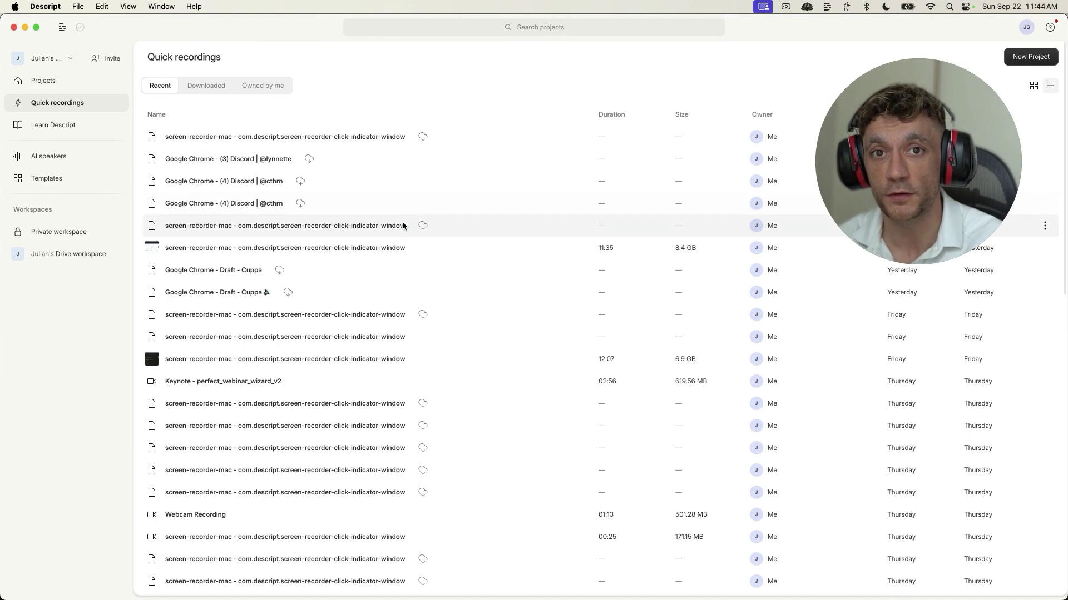
- Open the latest Descript screen recording, then close the Ahrefs tab back on YouTube
left_click(262, 139)
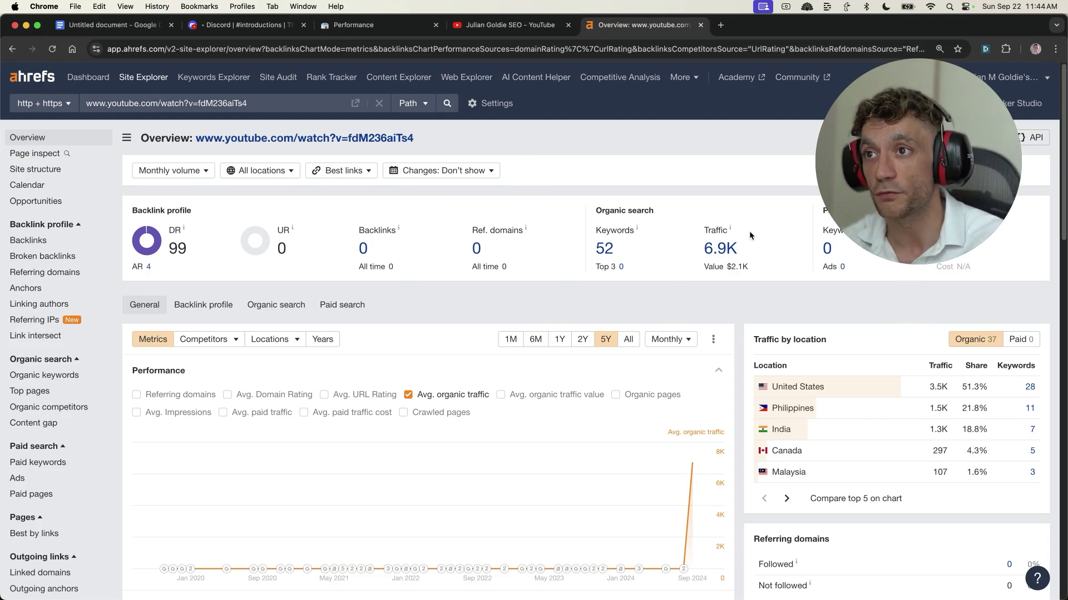
left_click(500, 25)
left_click(700, 25)
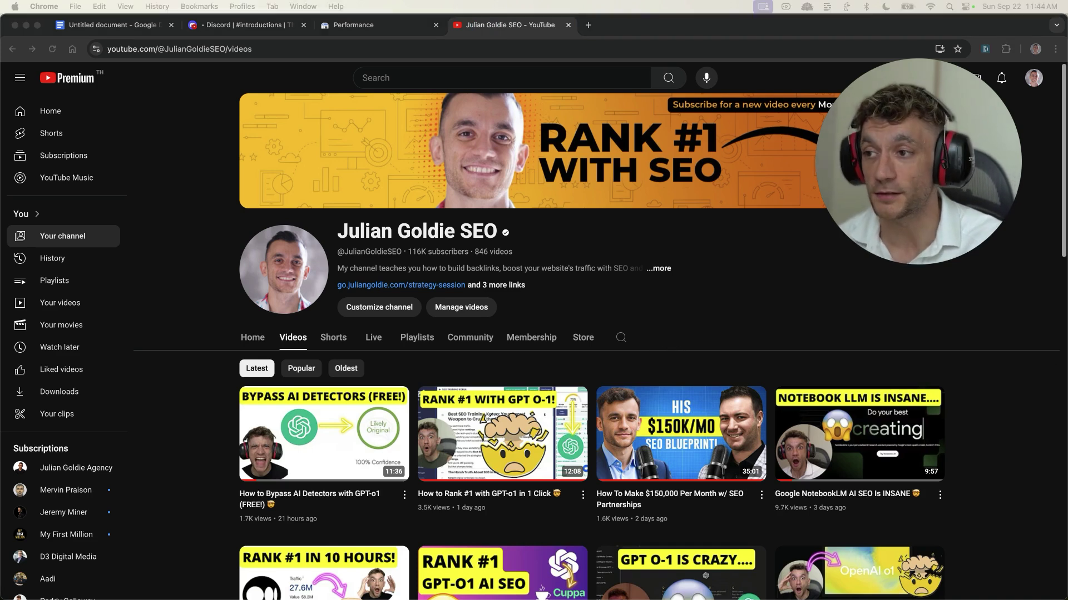
- Close the Discord tab, browse the channel's Videos grid, and open YouTube results for 'ai seo'
left_click(361, 25)
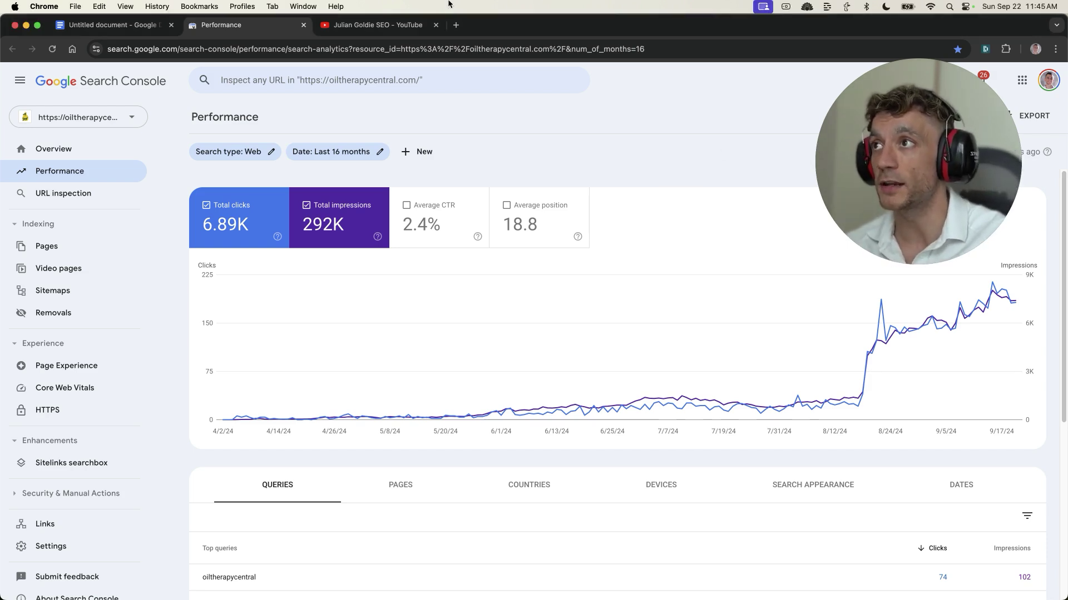
key("ctrl+Tab")
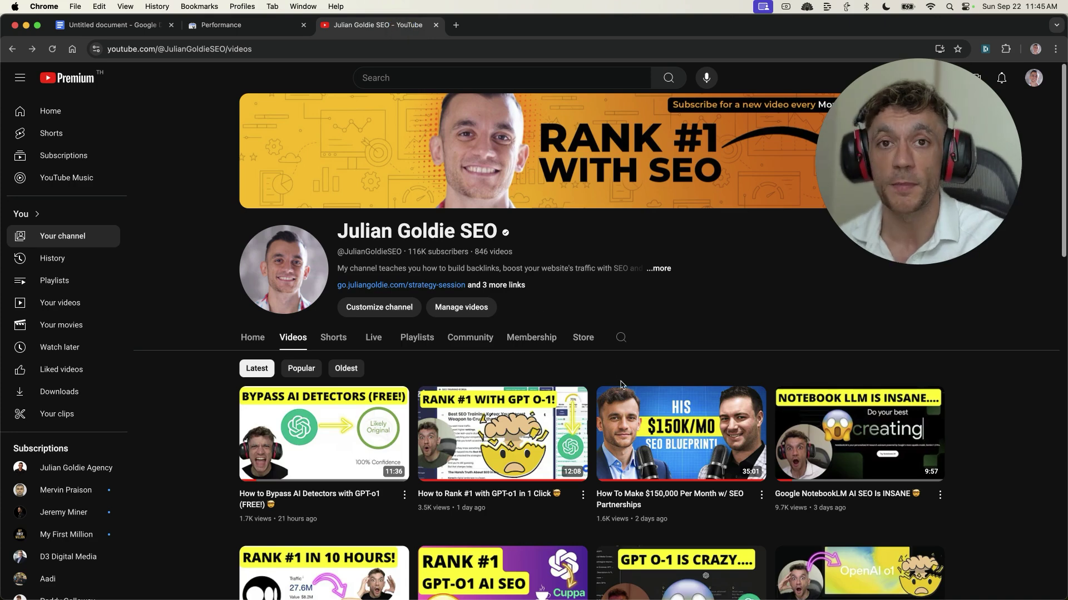
scroll(621, 384, "down", 2)
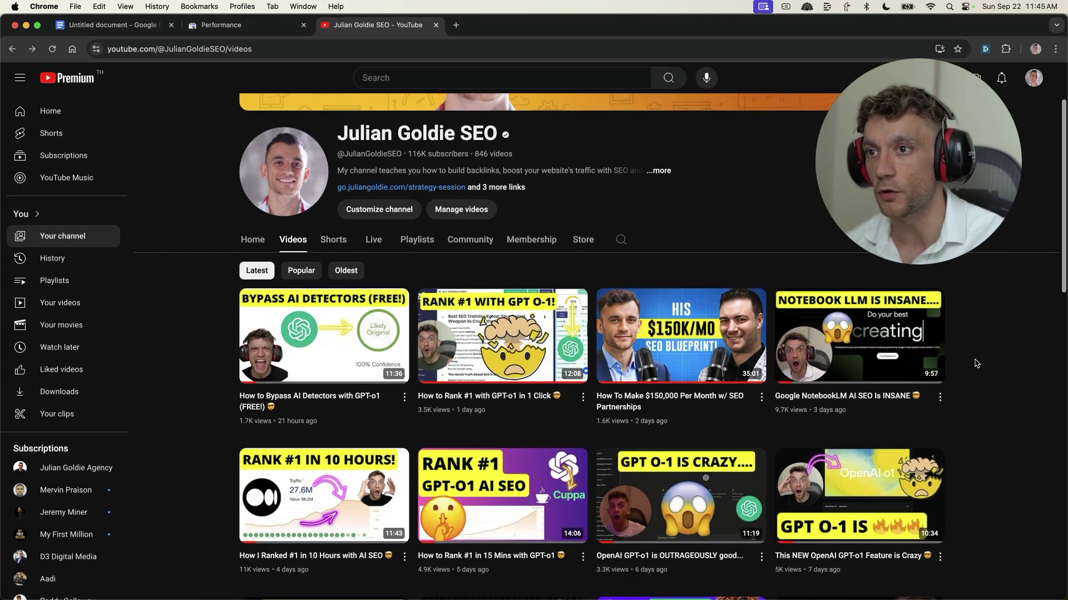
scroll(977, 364, "down", 10)
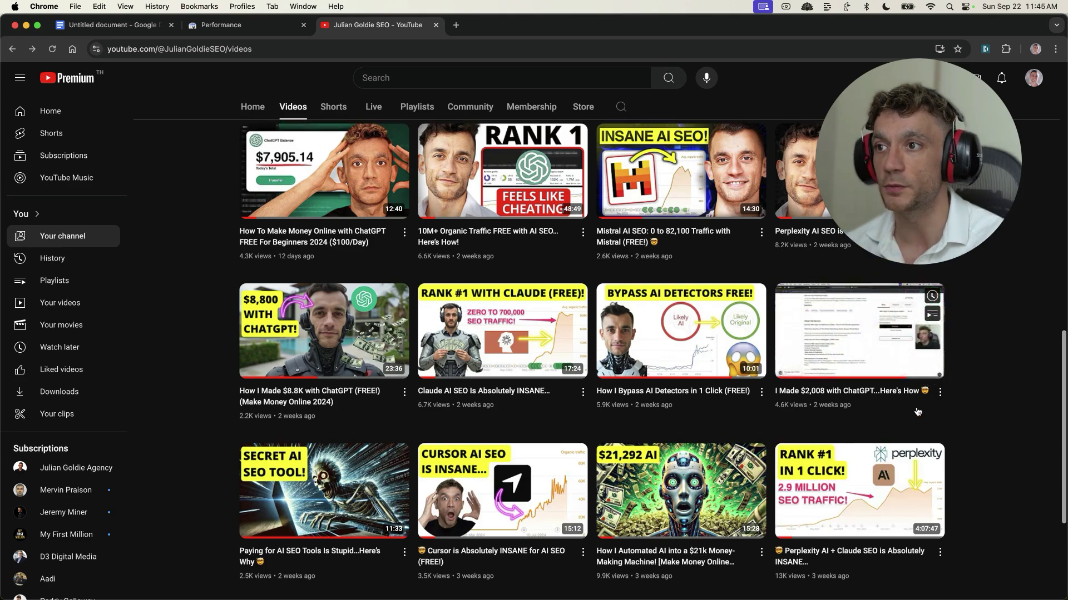
scroll(918, 423, "up", 10)
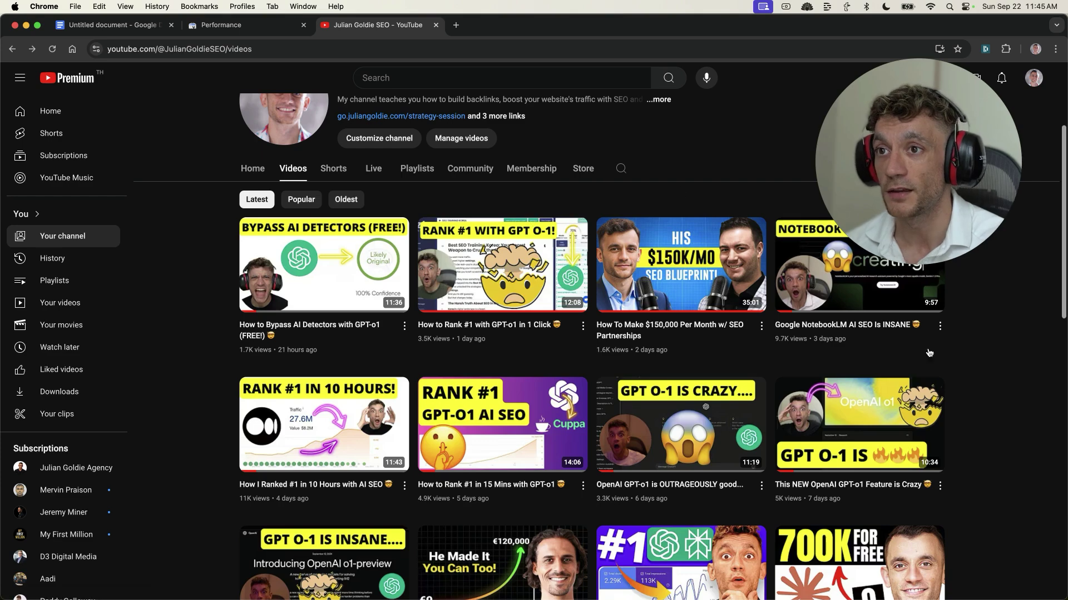
scroll(981, 445, "down", 10)
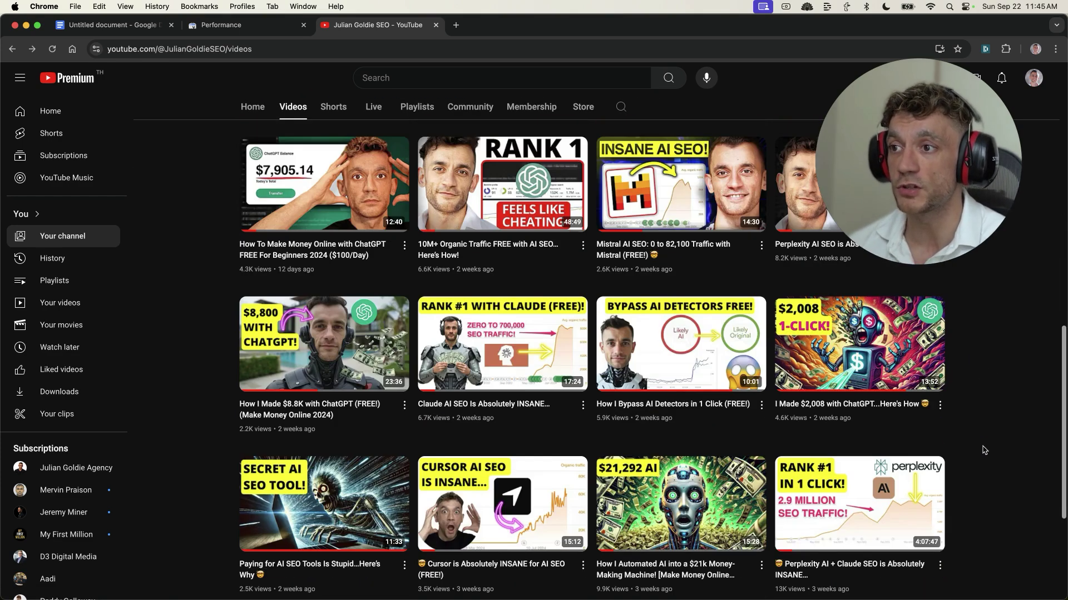
scroll(983, 450, "down", 1)
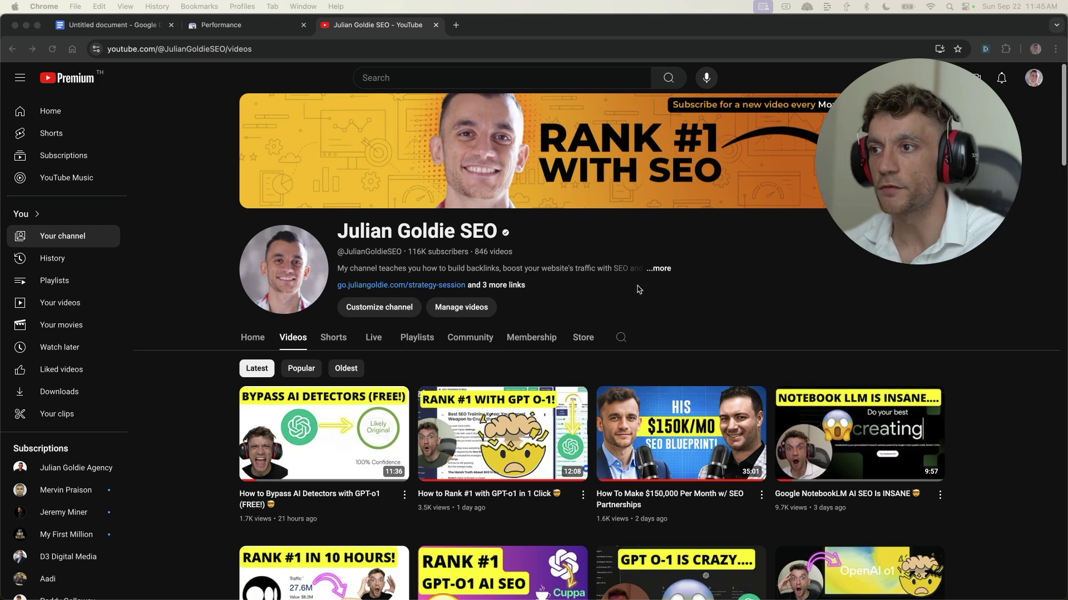
left_click(250, 49)
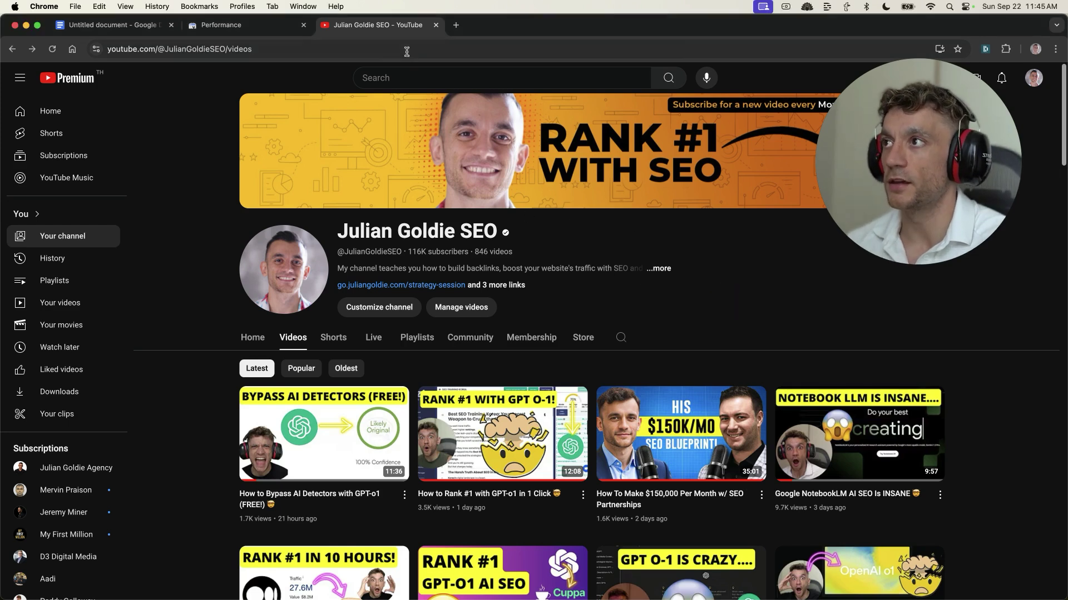
left_click(430, 75)
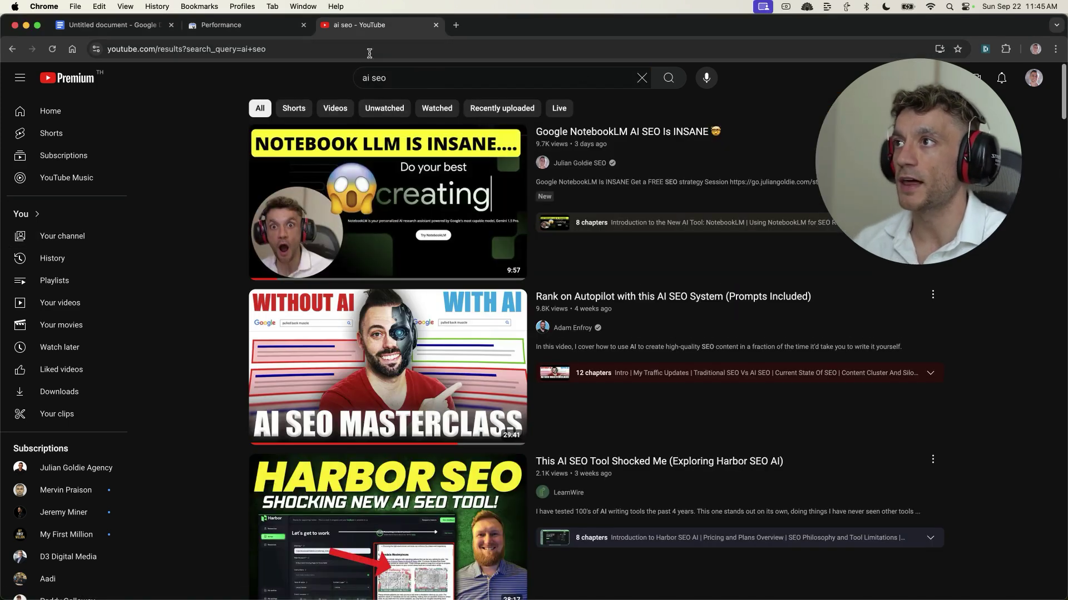
- Check the private Google ai seo results, where the channel's NotebookLM video appears under Videos
mouse_move(357, 237)
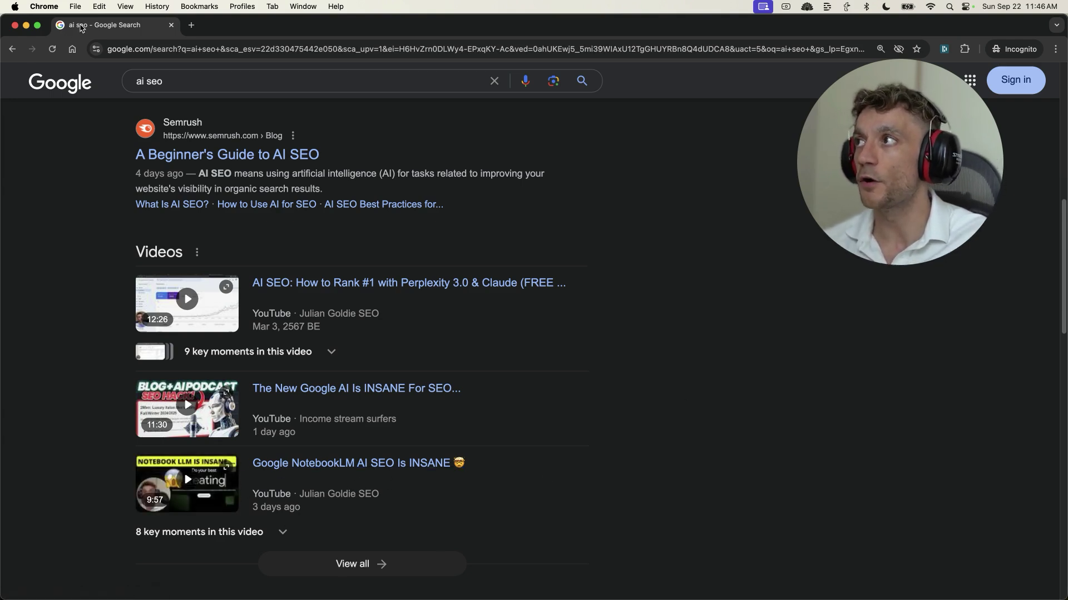
- Close the incognito Google results and go back to YouTube's ai seo search results
key("super+w")
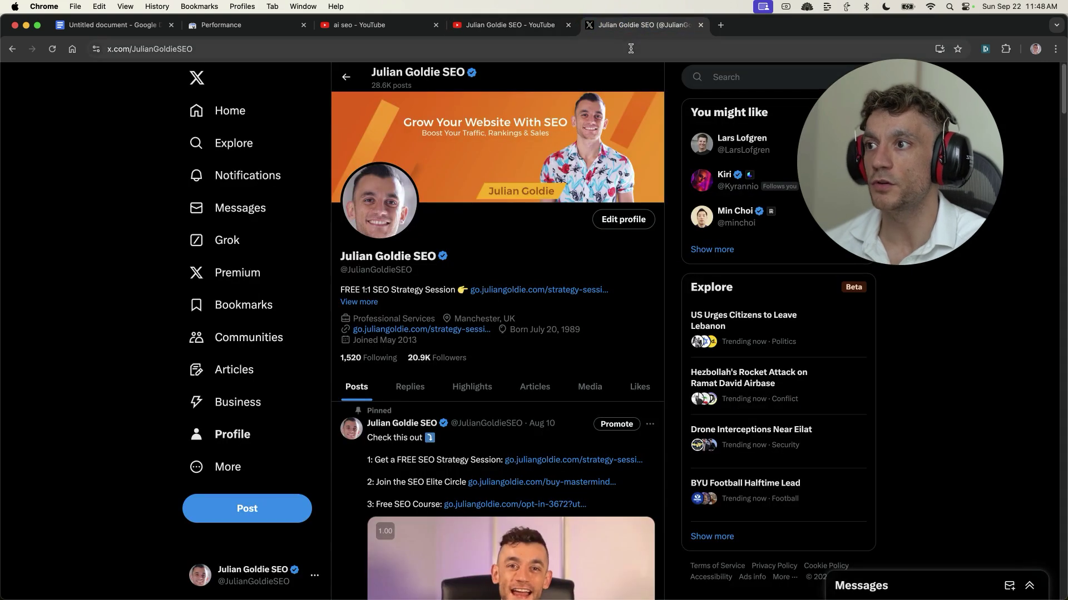
- Open the pinned X post, follow its Free SEO Course link, and select the landing page's address
scroll(591, 386, "down", 5)
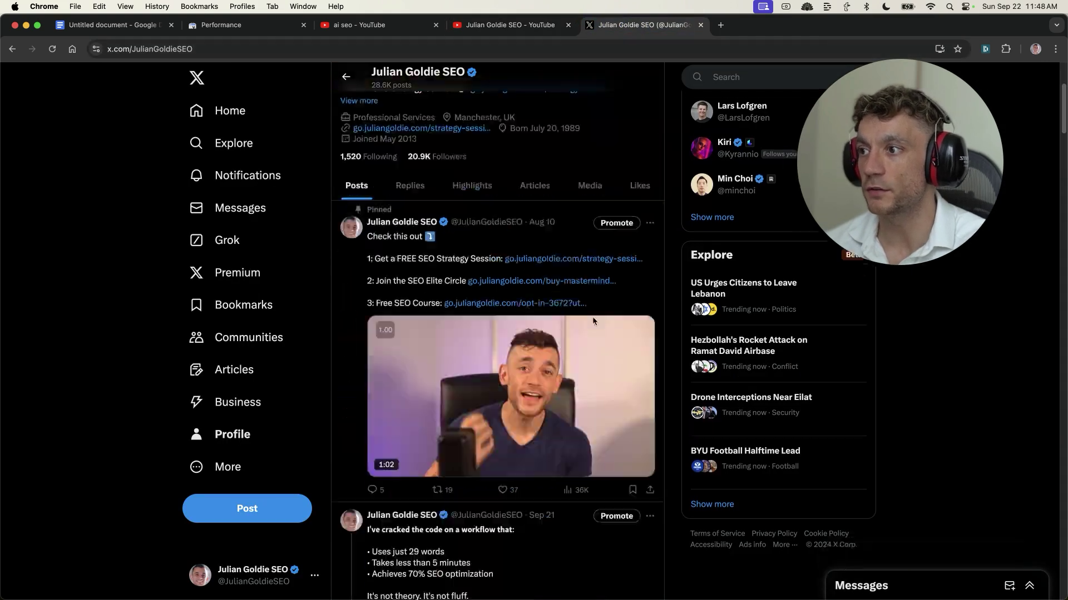
left_click(590, 230)
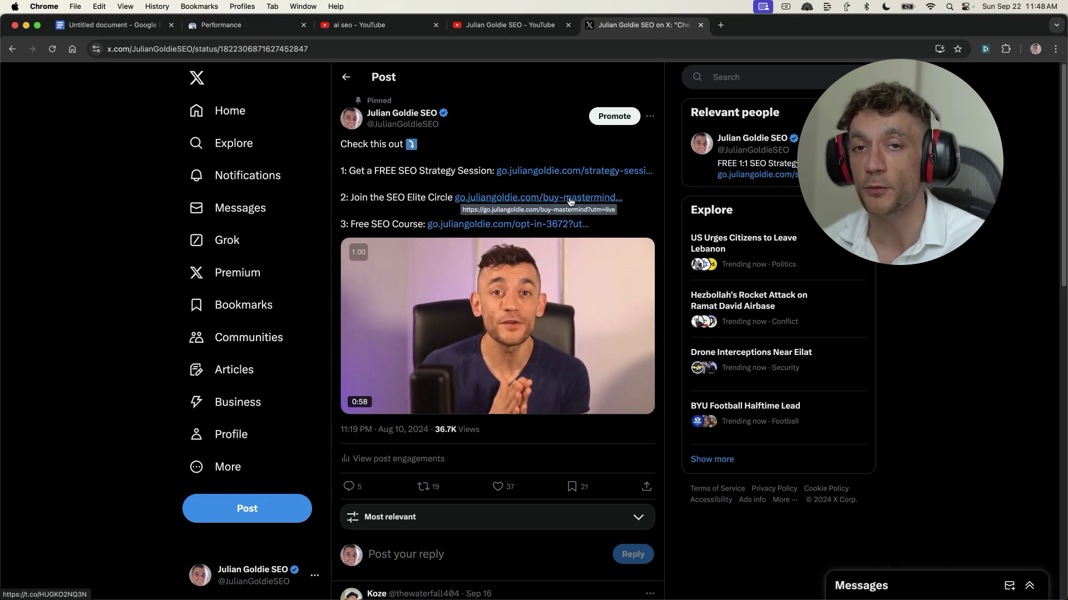
left_click(542, 227)
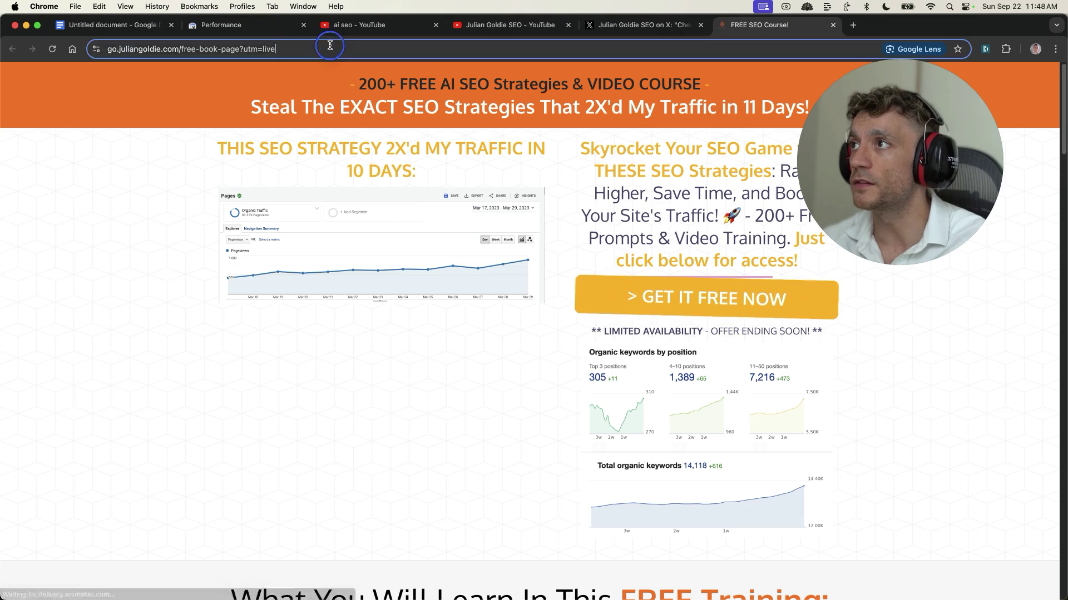
double_click(330, 49)
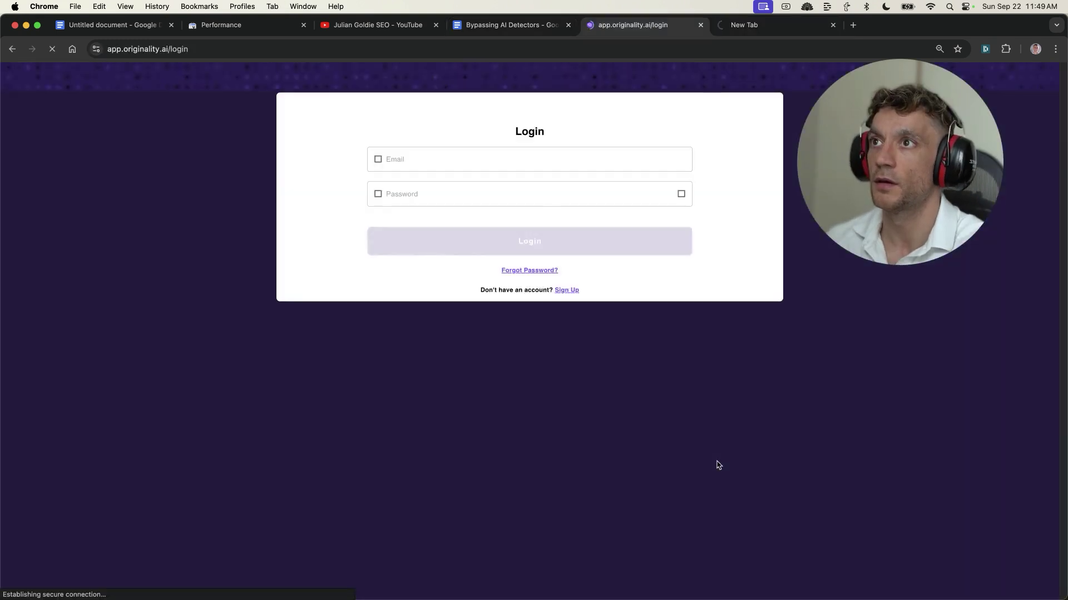
- Log in to Originality.ai and paste only the education essay into a new scan, adding 'Check this right now,.'
left_click(617, 299)
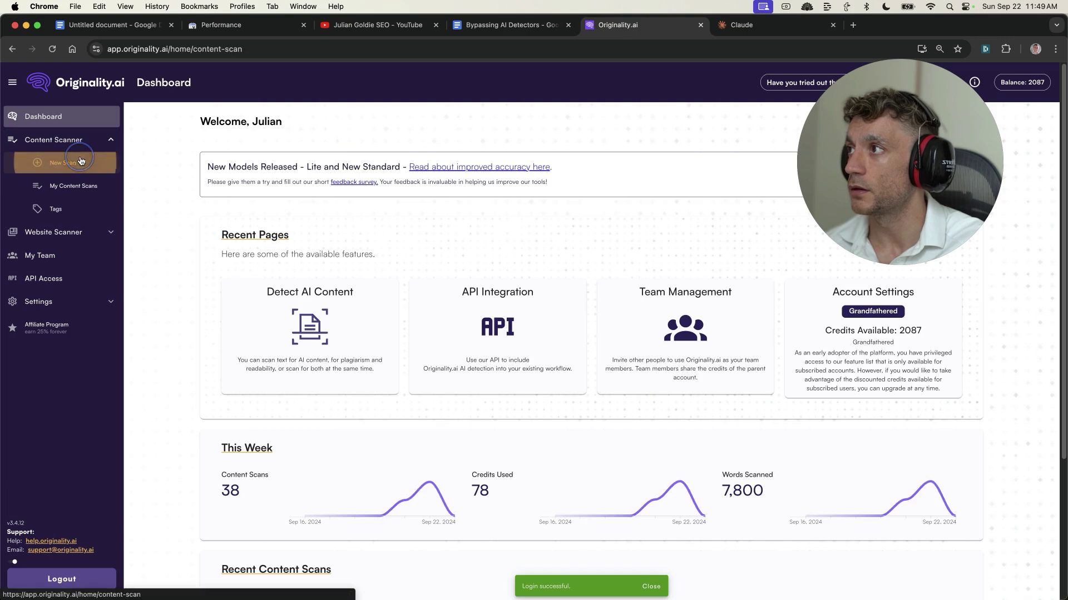
left_click(59, 161)
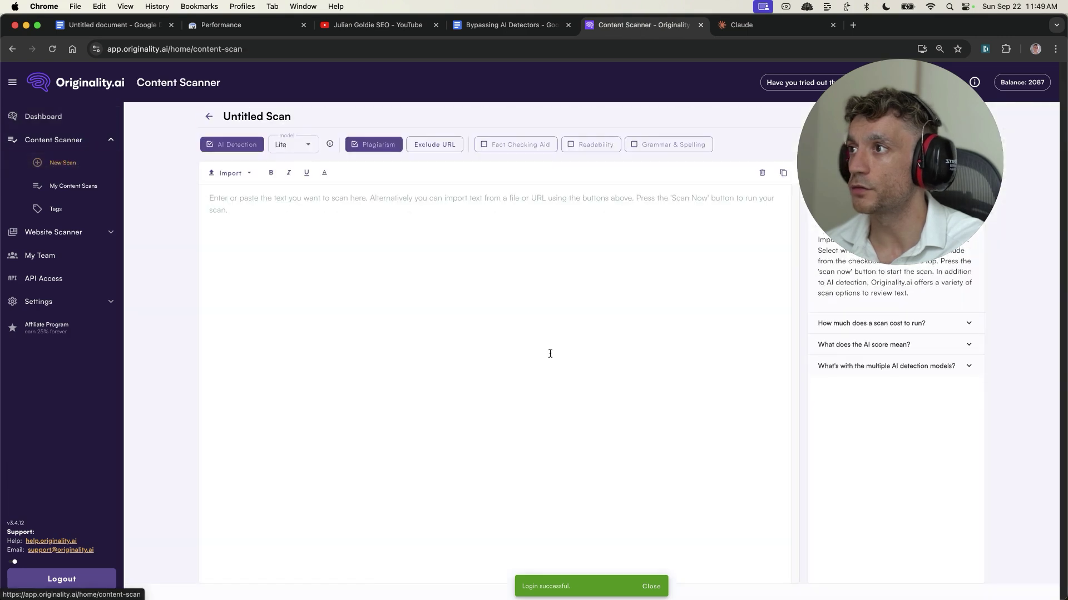
left_click(427, 213)
type("Rewrite this. No detectable patterns. Every sentence structure + grammar random. Include grammatical mistakes throughout, that 99% of humans wouldn't spot. 1st grade simple language. First person. Change the writing style every sentence    The use of technology in education has been a topic of much debate in recent years. While some argue that technology enhances the learning experience by providing access to a wealth of information and interactive tools, others believe it hinders face-to-face interaction and critical thinking skills. Proponents of technology in education point to the opportunities for personalized learning and engagement it offers, allowing students to learn at their own pace and explore topics in depth. However, critics are concerned about the potential distractions and lack of human connection that technology may bring to the learning environment.")
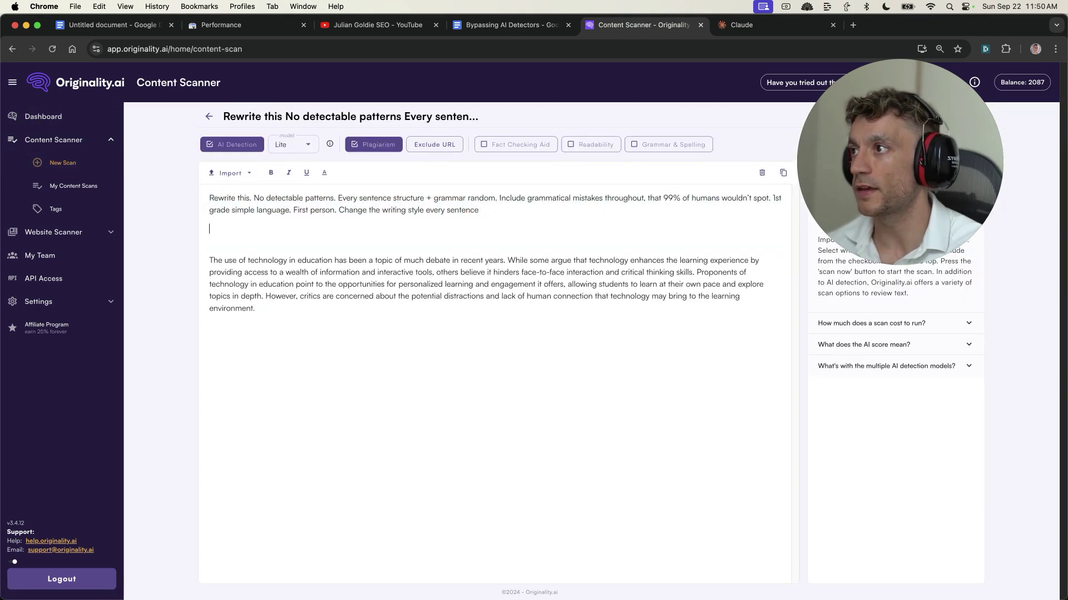
key("super+shift+Up")
key("BackSpace")
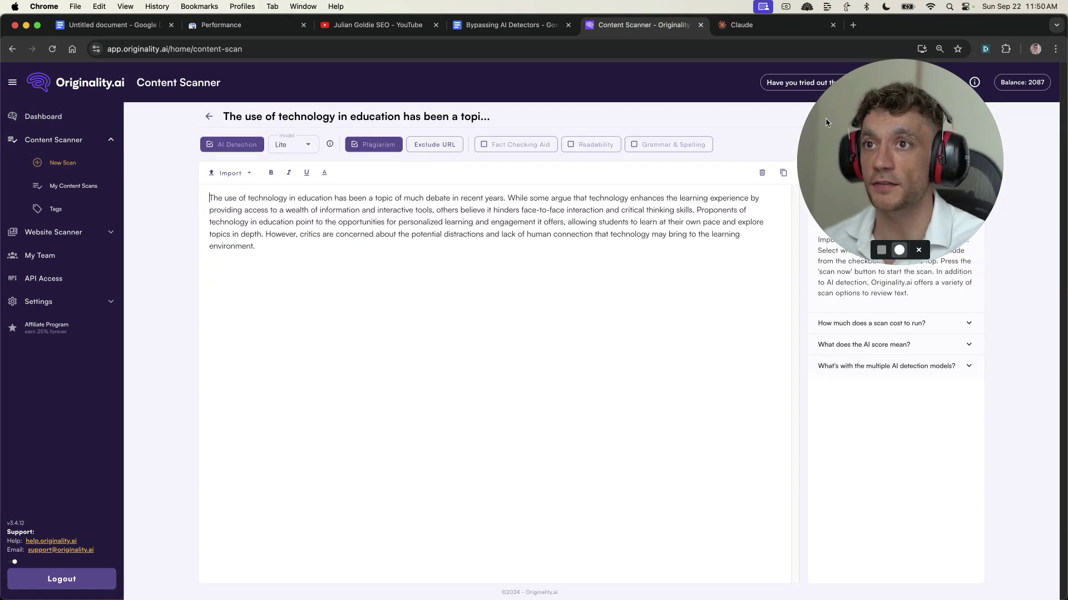
left_click(648, 274)
type("Check this right now,.")
- Scan the paragraph, which comes back Likely AI at 100% confidence, and select its text
left_click(955, 143)
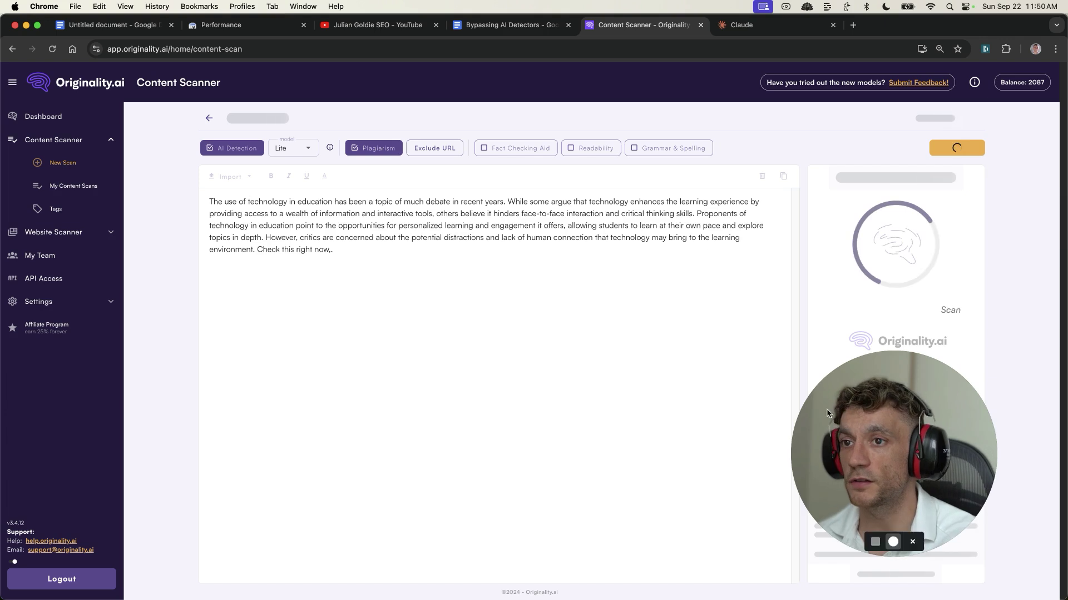
left_click_drag(841, 466, 185, 358)
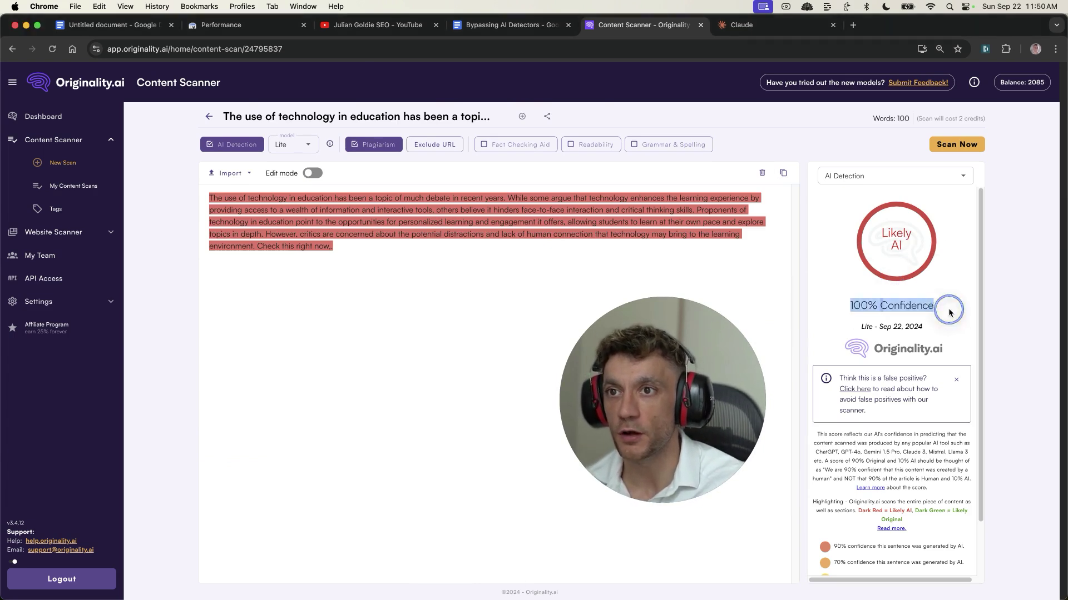
triple_click(317, 231)
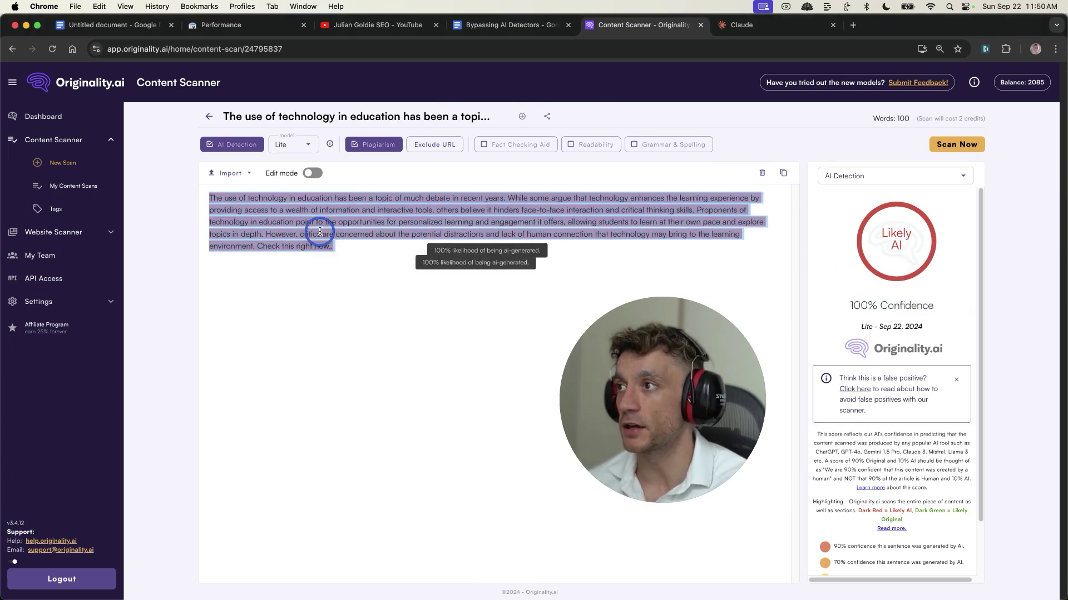
left_click(507, 25)
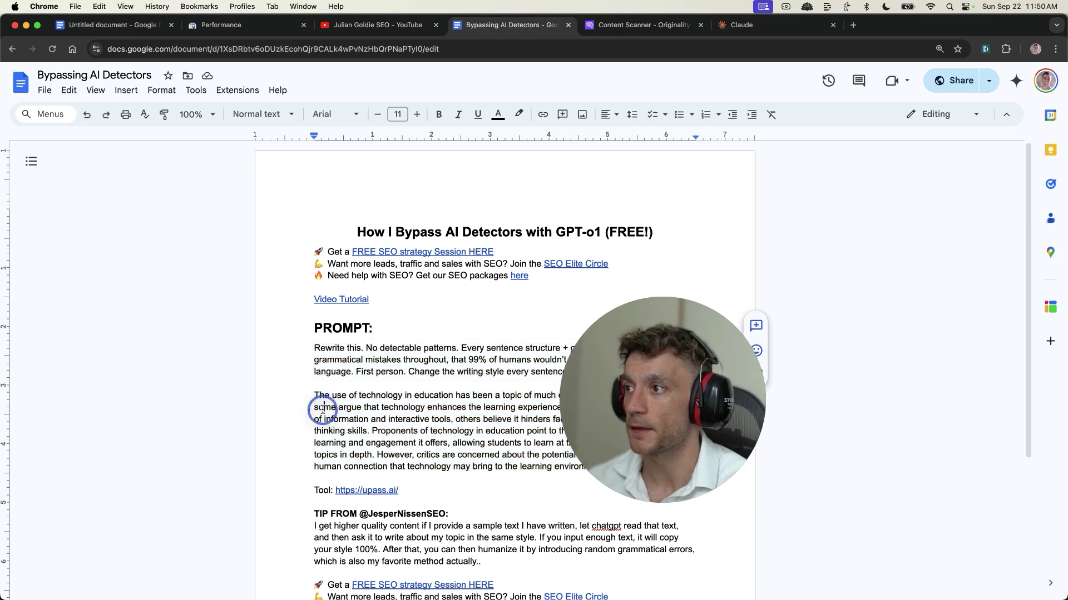
- Send the rewrite prompt with the education paragraph as a new Claude 3.5 Sonnet chat
left_click(741, 24)
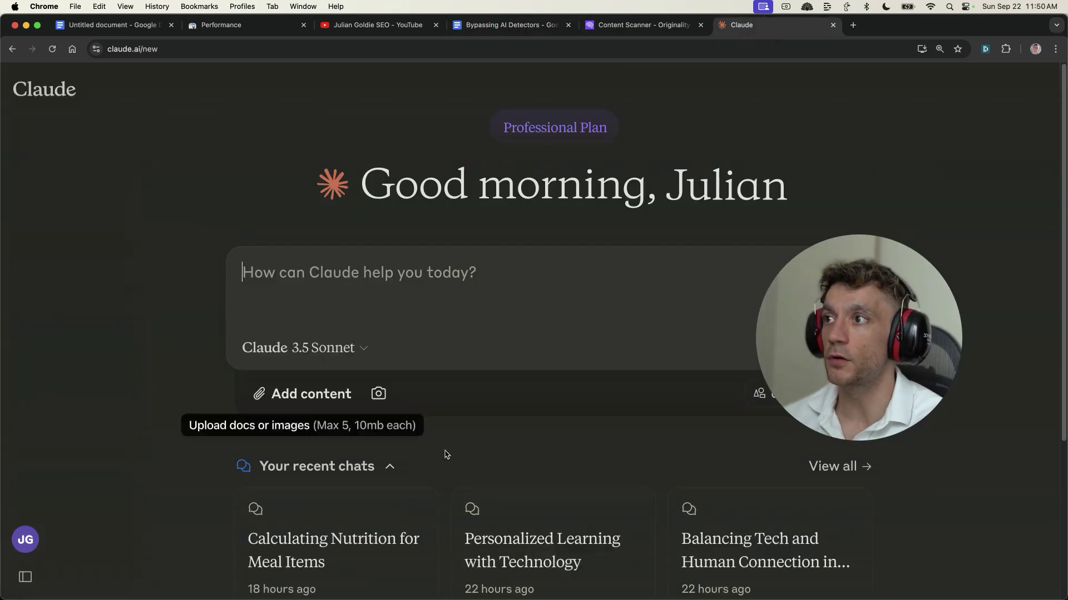
type("Rewrite this. No detectable patterns. Every sentence structure + grammar random. Include grammatical mistakes throughout, that 99% of humans wouldn't spot. 1st grade simple language. First person. Change the writing style every sentence The use of technology in education has been a topic of much debate in recent years. While some argue that technology enhances the learning experience by providing access to a wealth of information and interactive tools, others believe it hinders face-to-face interaction and critical thinking skills. Proponents of technology in education point to the opportunities for personalized learning and engagement it offers, allowing students to learn at their own pace and explore topics in depth. However, critics are concerned about the potential distractions and lack of human connection that technology may bring to the learning environment.")
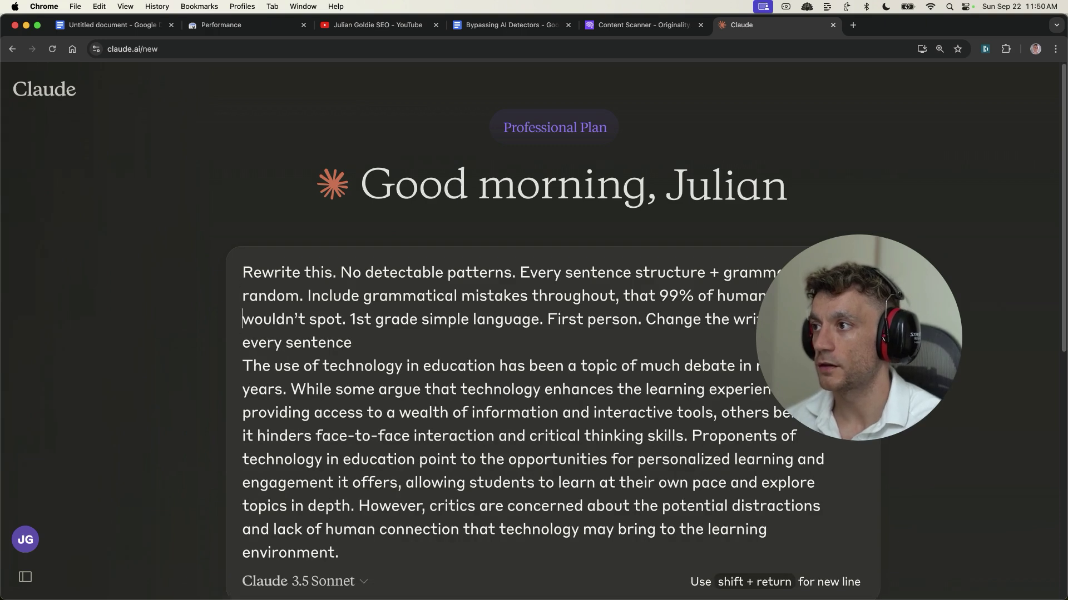
type(".")
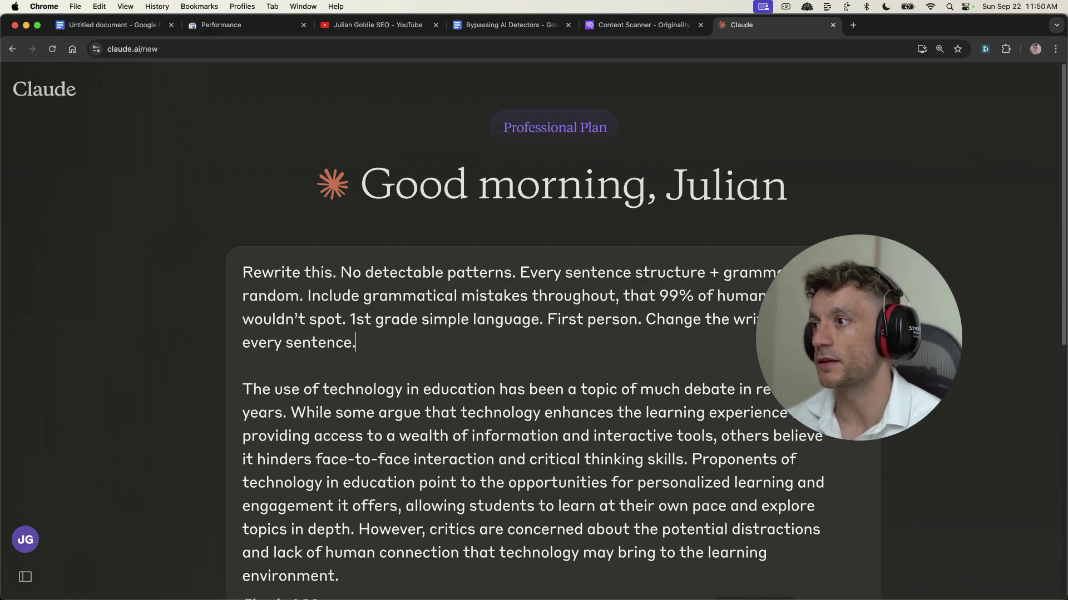
key("Return")
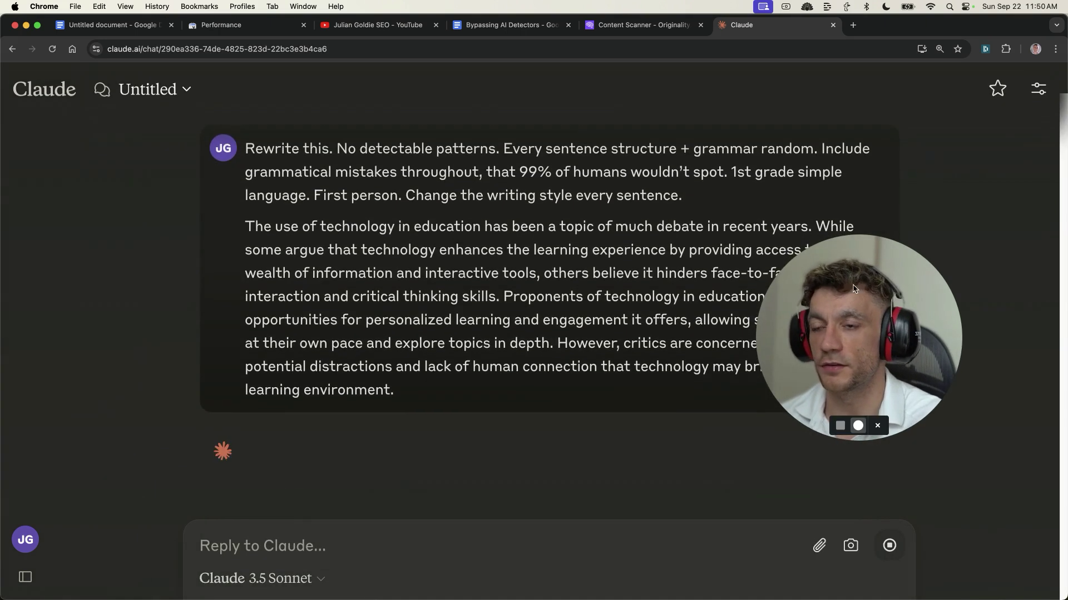
key("ctrl+shift+Tab")
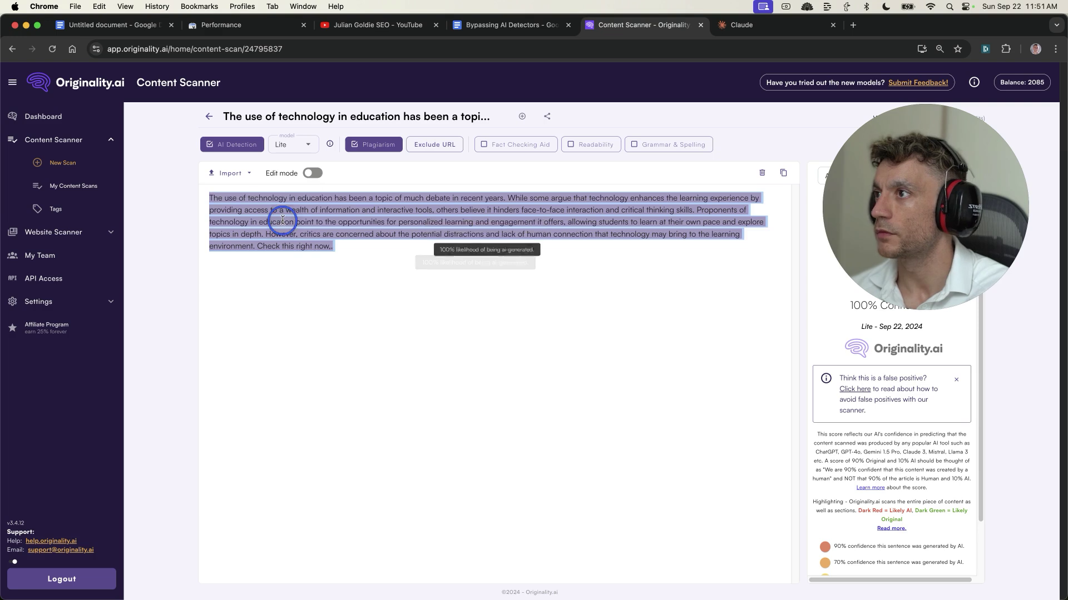
- Swap in Claude's child-style 127-word iPad rewrite and rescan it, now Likely Original at 100%
left_click(310, 173)
key("super+a")
key("BackSpace")
type("Me use ipad at skool. It fun to play games on it. Sometimes teacher say we learn stuff with it but I dunno. My frend Tommy he dont like the ipad cuz it boring. I think ipads are cool cause they has lots of colors and sounds. We gets to watch videos in class now which is awesome. But sometimes the wifi no work good and we cant do nothing. I wish we could use ipads all day long at school. The teacher says we gotta put them away sometimes tho. I like when we get to take pictures with the ipad camera. Some kids in my class says ipads are bad for are eyes but I dont think so. Ipads make school more fun I think.")
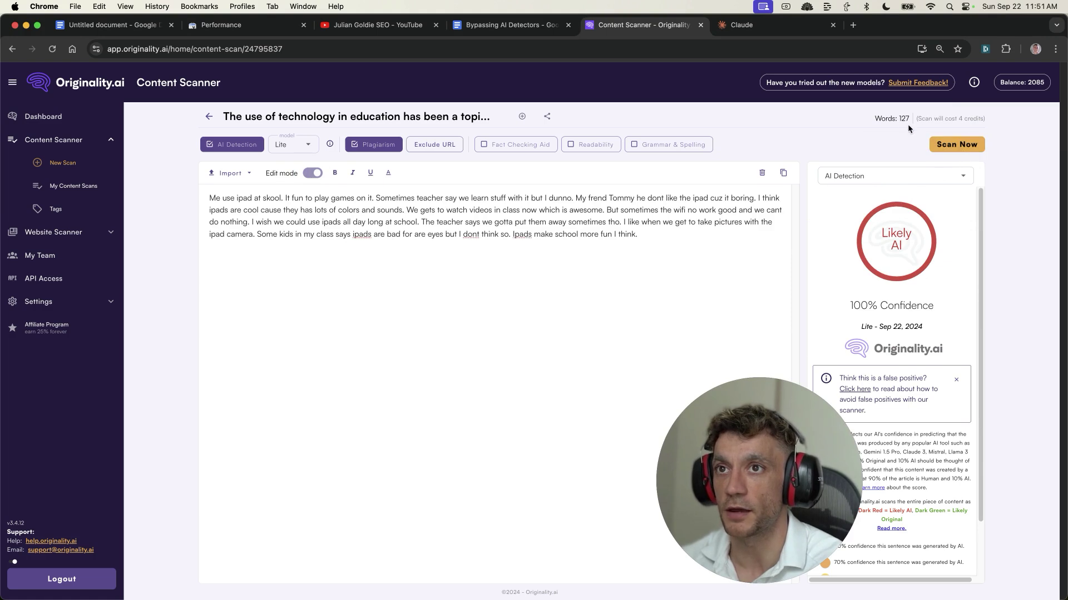
left_click(953, 146)
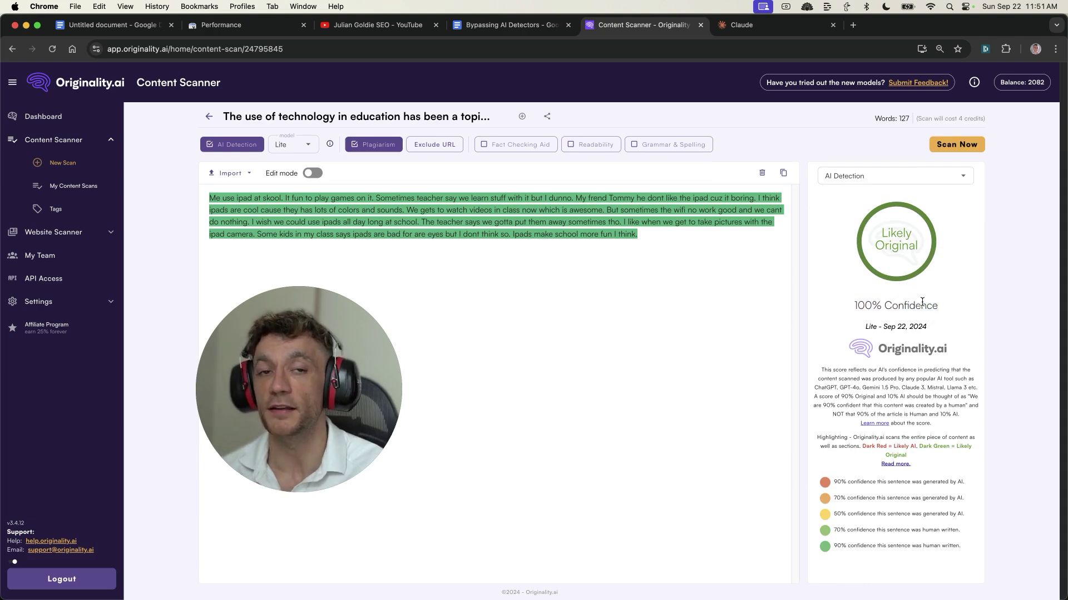
mouse_move(406, 260)
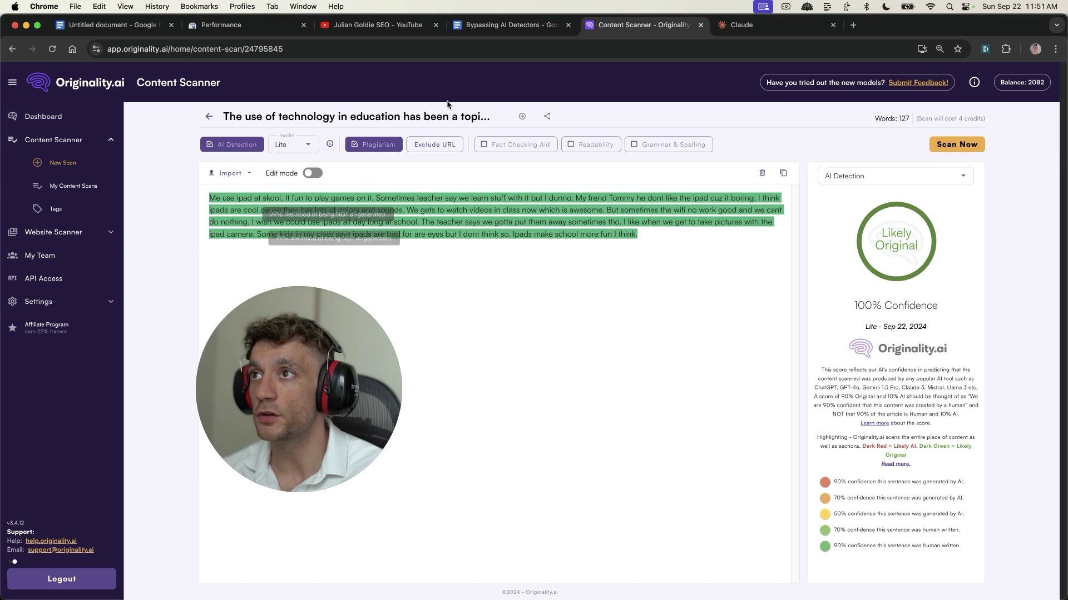
mouse_move(630, 207)
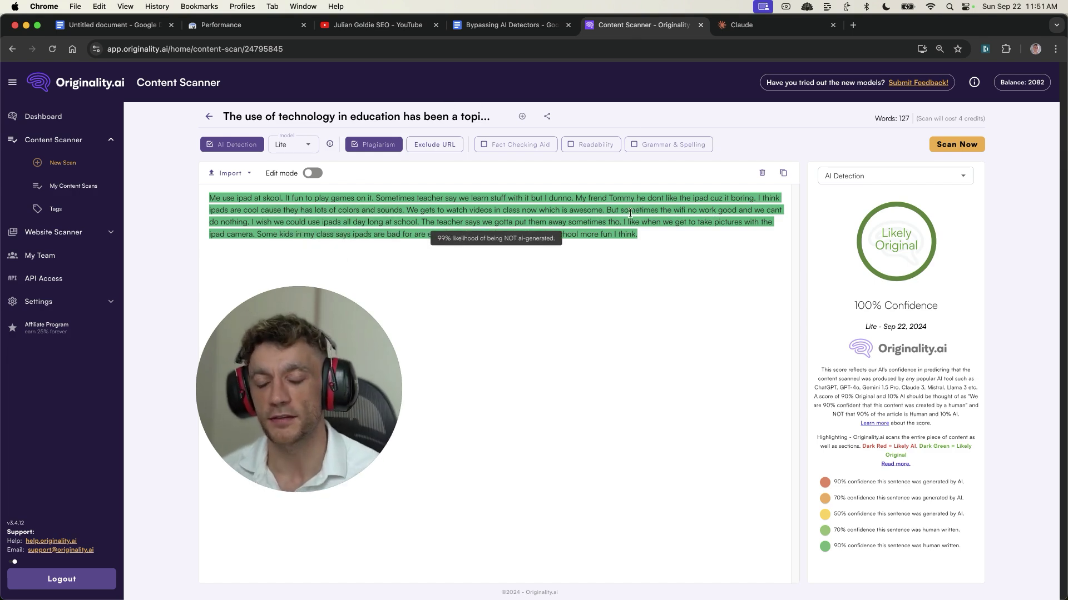
left_click(746, 257)
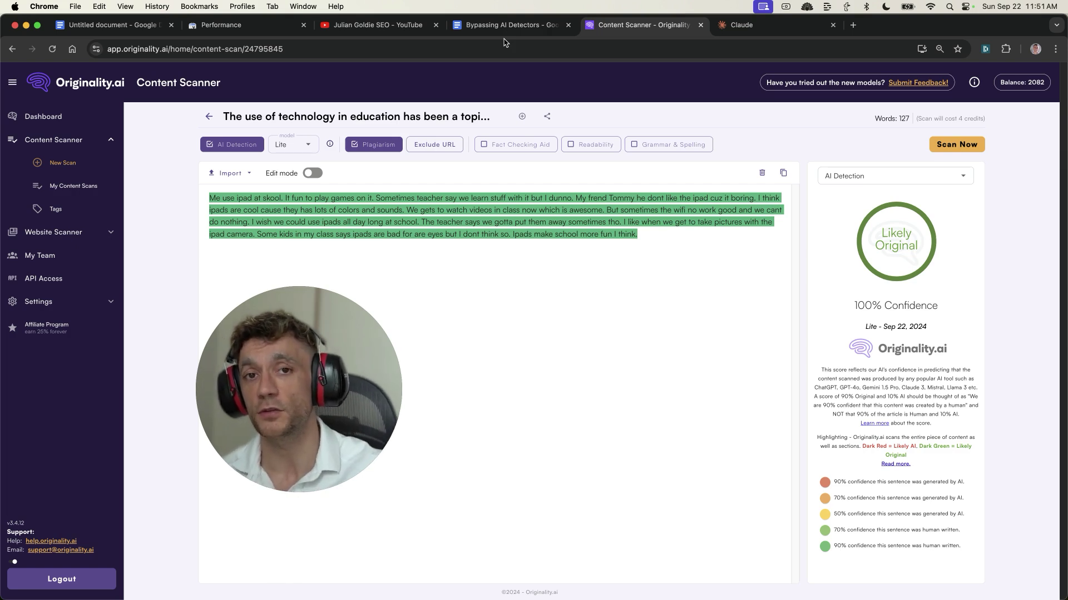
- Select the whole prompt under PROMPT: in the Bypassing AI Detectors document
left_click(745, 25)
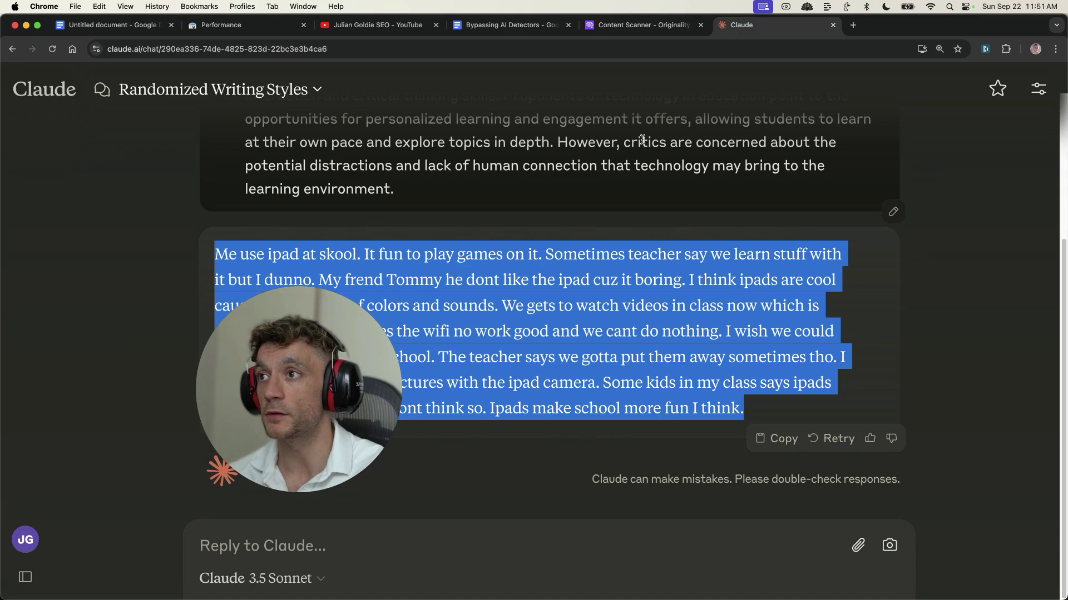
scroll(644, 139, "up", 5)
left_click(492, 25)
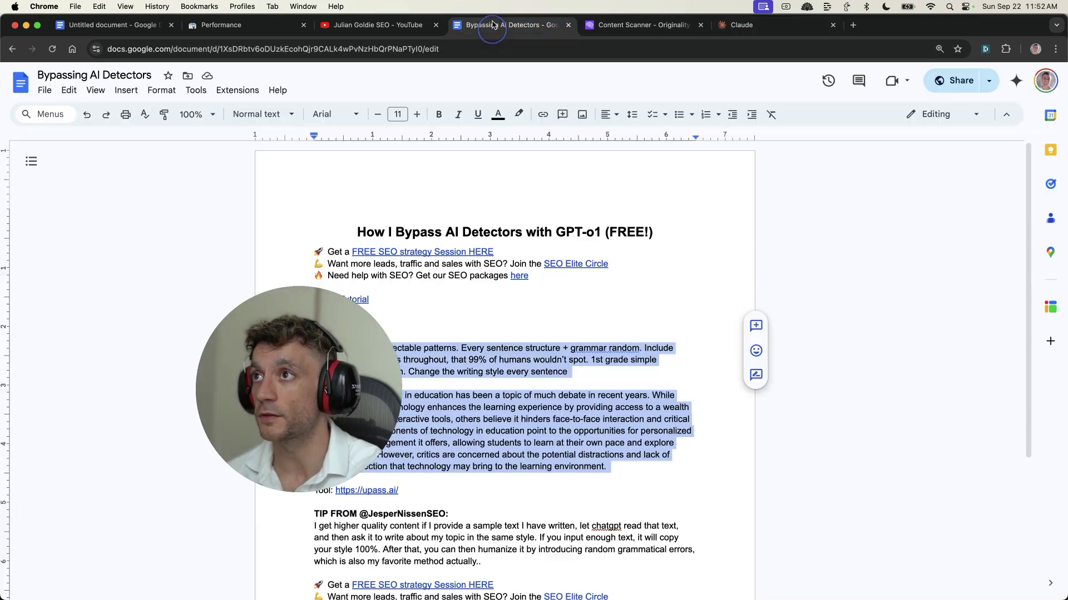
scroll(522, 421, "down", 3)
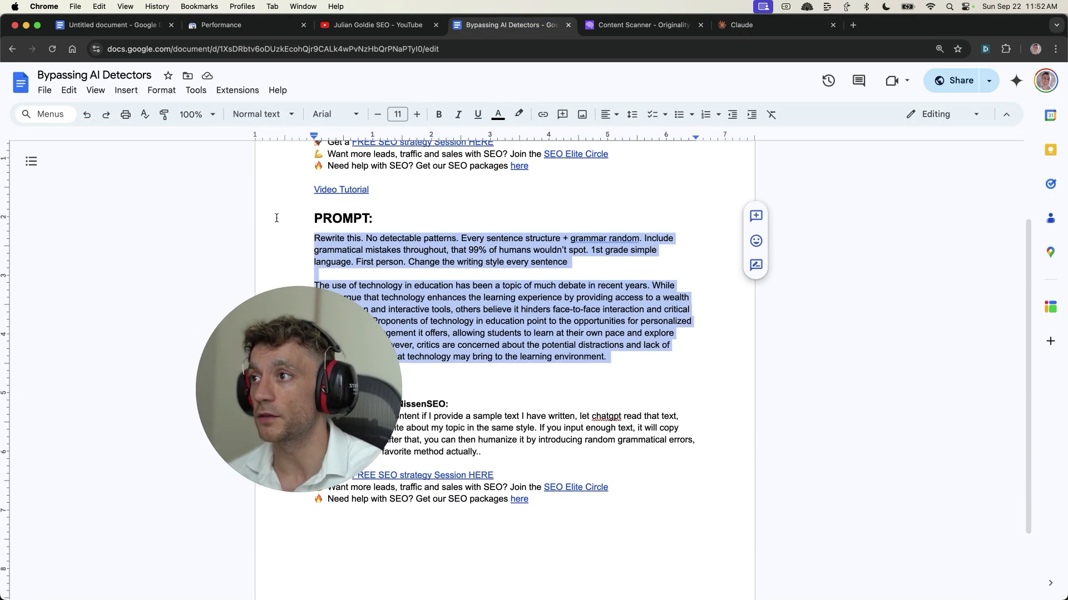
left_click(299, 242)
left_click_drag(299, 243, 240, 240)
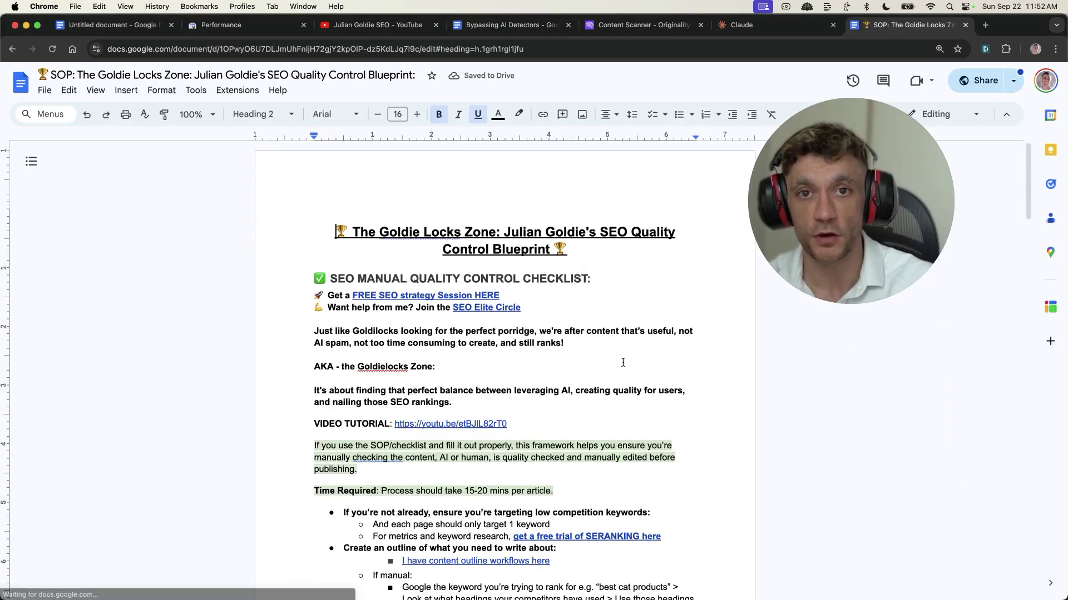
- Enlarge the SOP document view to 150% and select a passage of the checklist
left_click(584, 295)
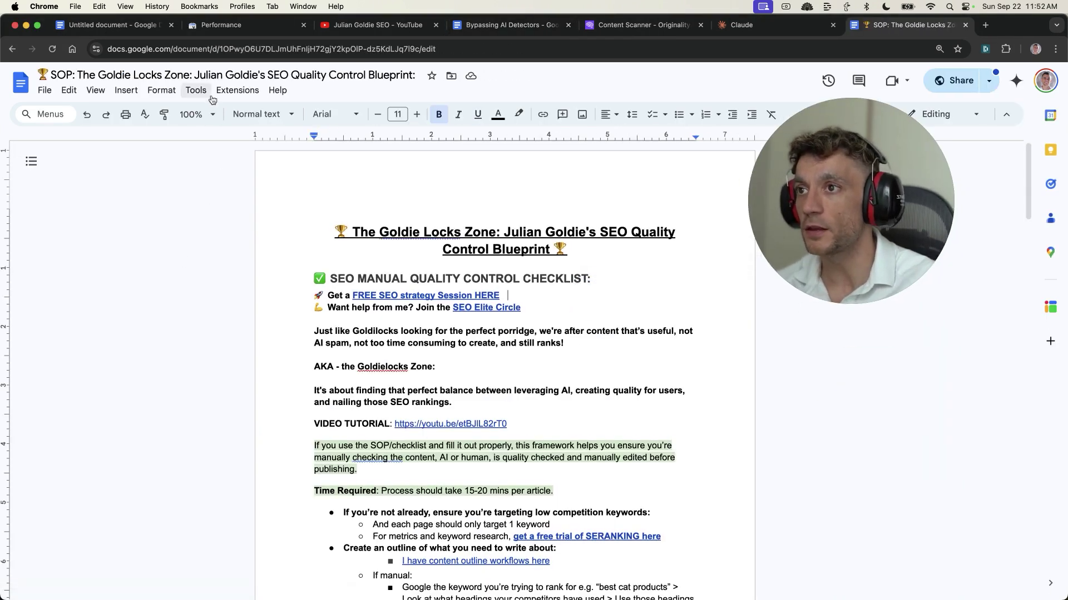
key("super+alt+plus")
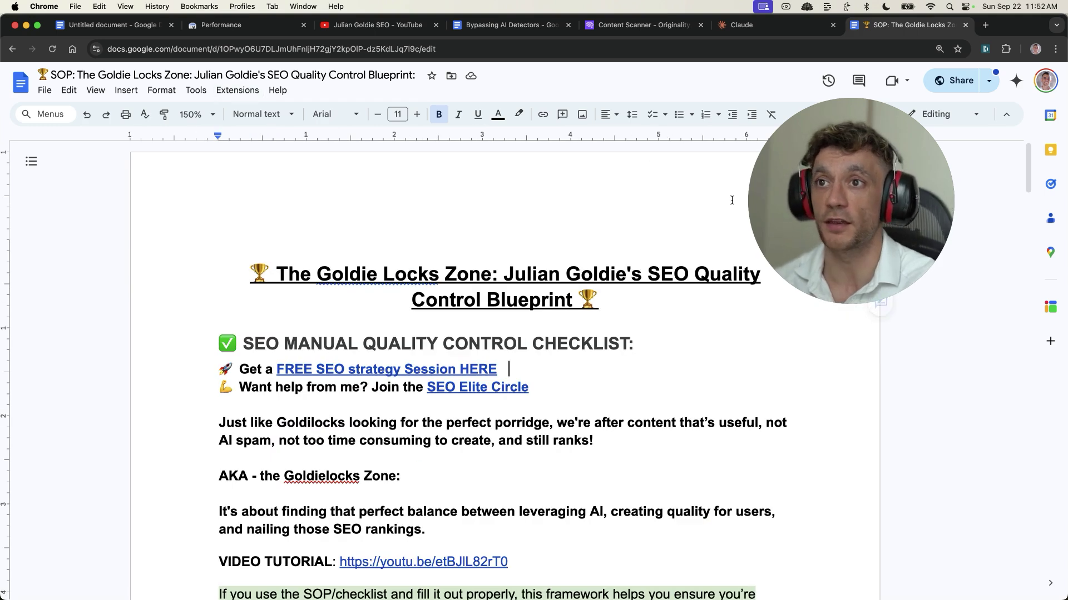
left_click(773, 369)
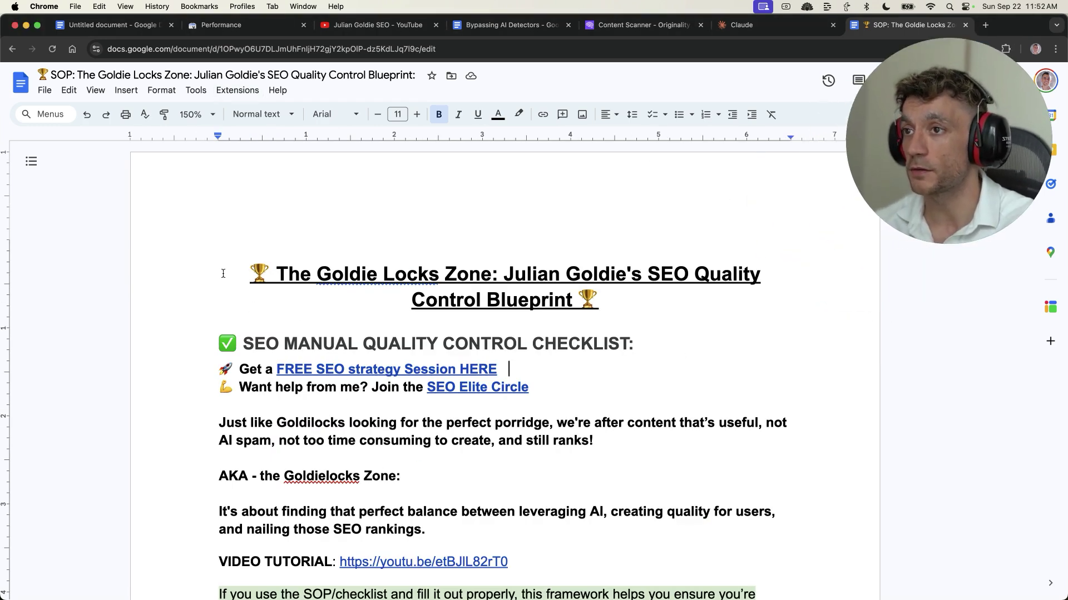
left_click_drag(223, 274, 715, 306)
- Scroll down through the quality control checklist, then back up to its title and intro
scroll(649, 491, "down", 6)
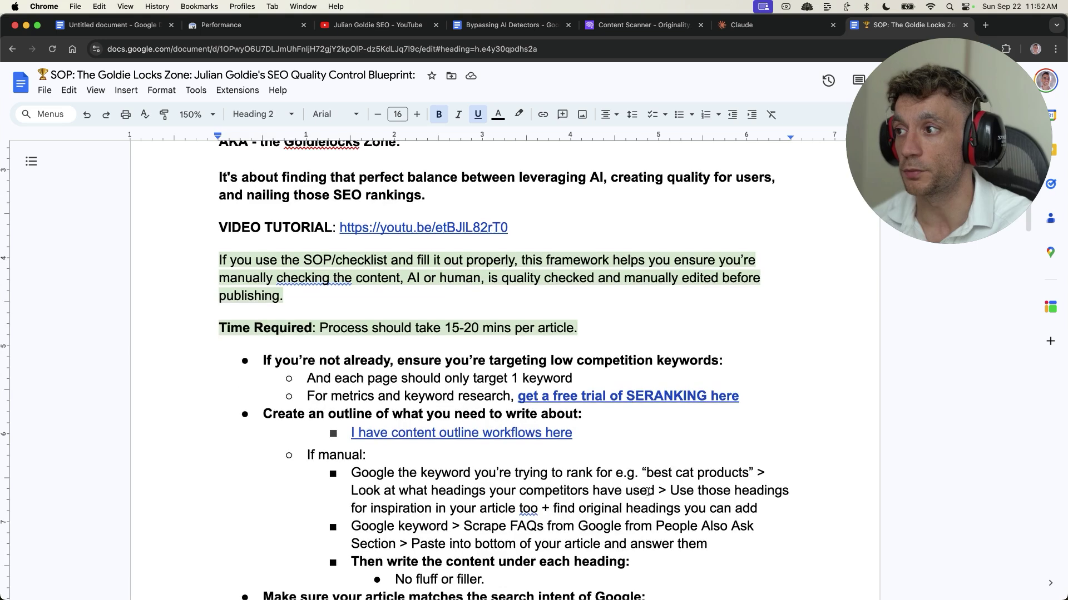
scroll(649, 490, "down", 2)
scroll(329, 272, "down", 11)
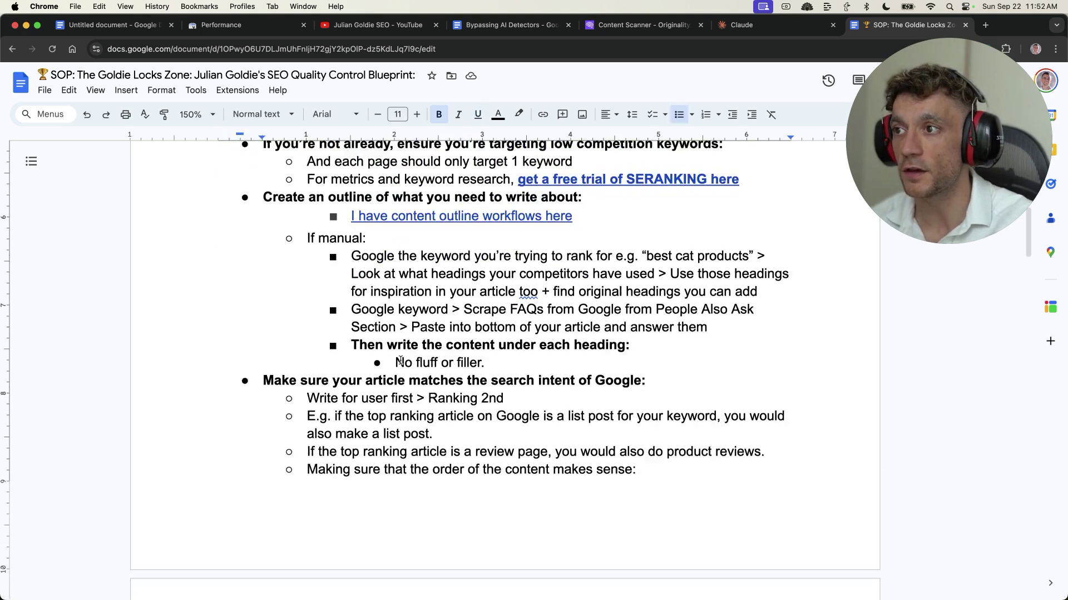
scroll(462, 448, "down", 2)
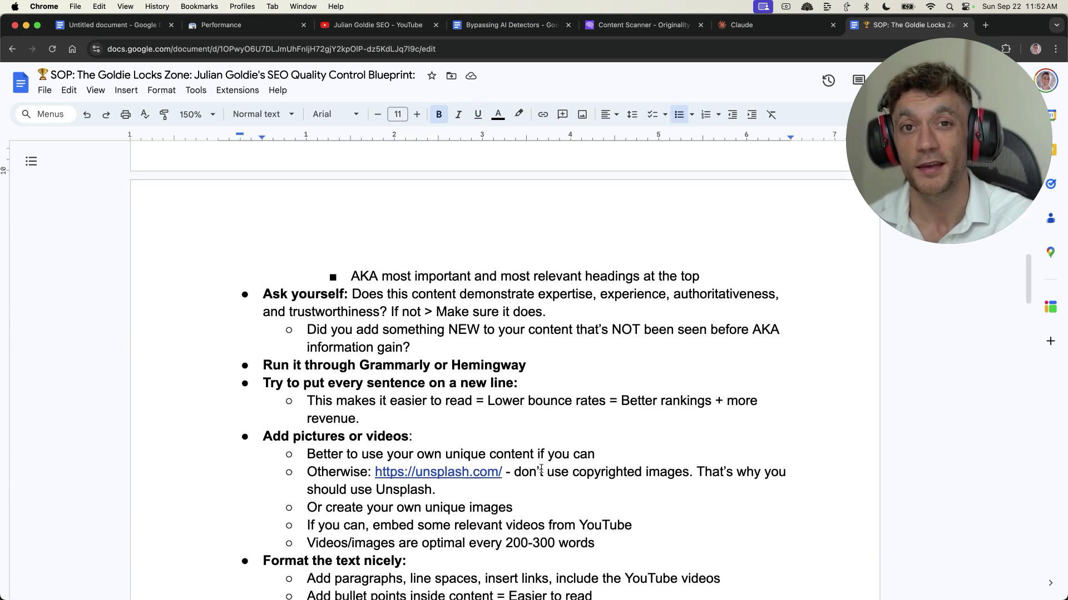
scroll(486, 482, "down", 2)
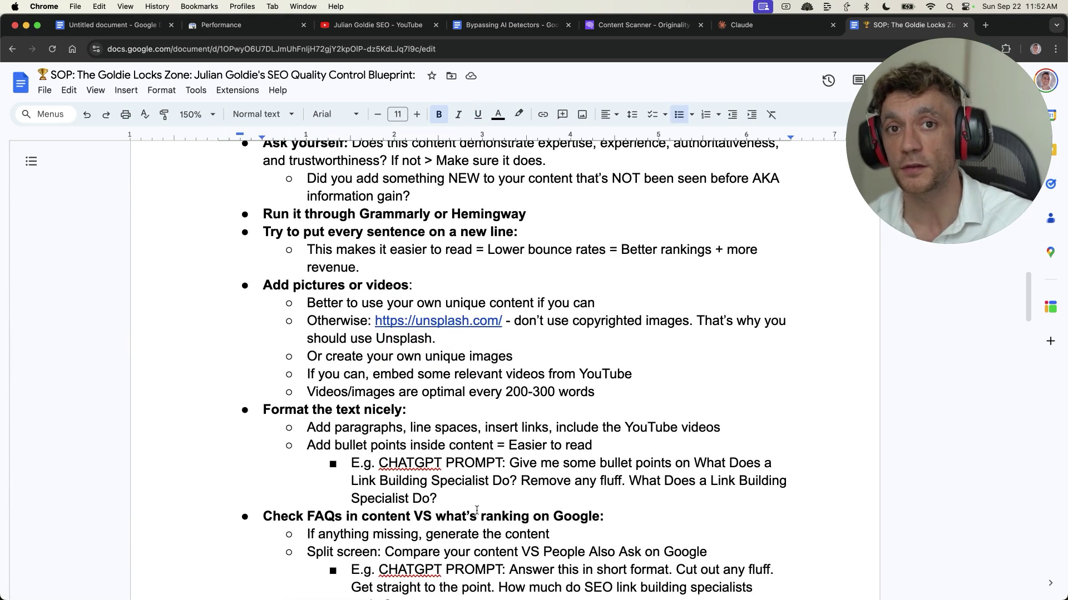
scroll(476, 510, "down", 6)
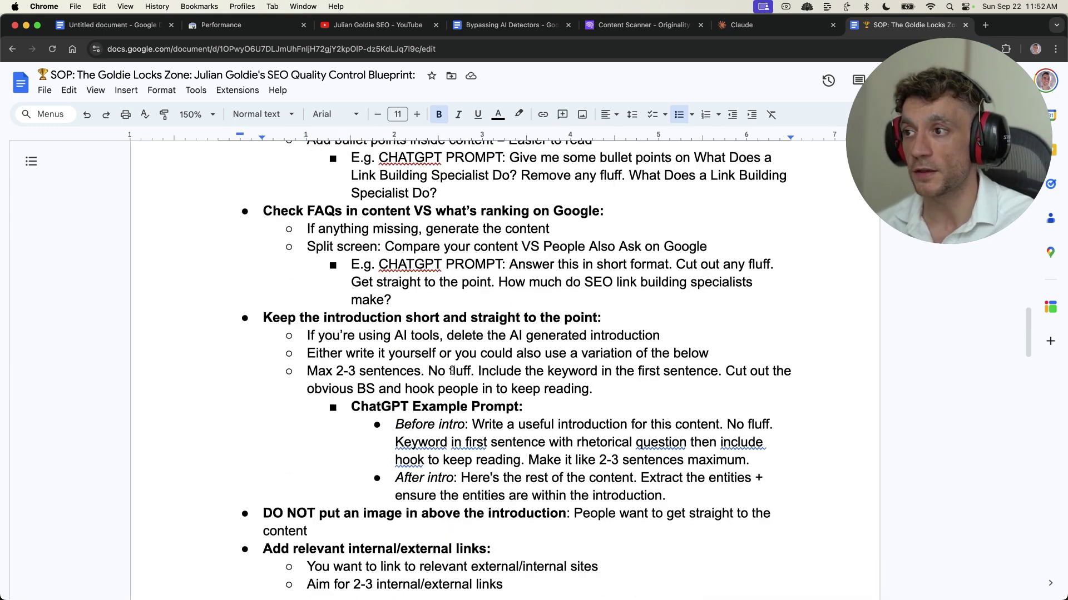
scroll(452, 371, "down", 3)
scroll(424, 382, "down", 14)
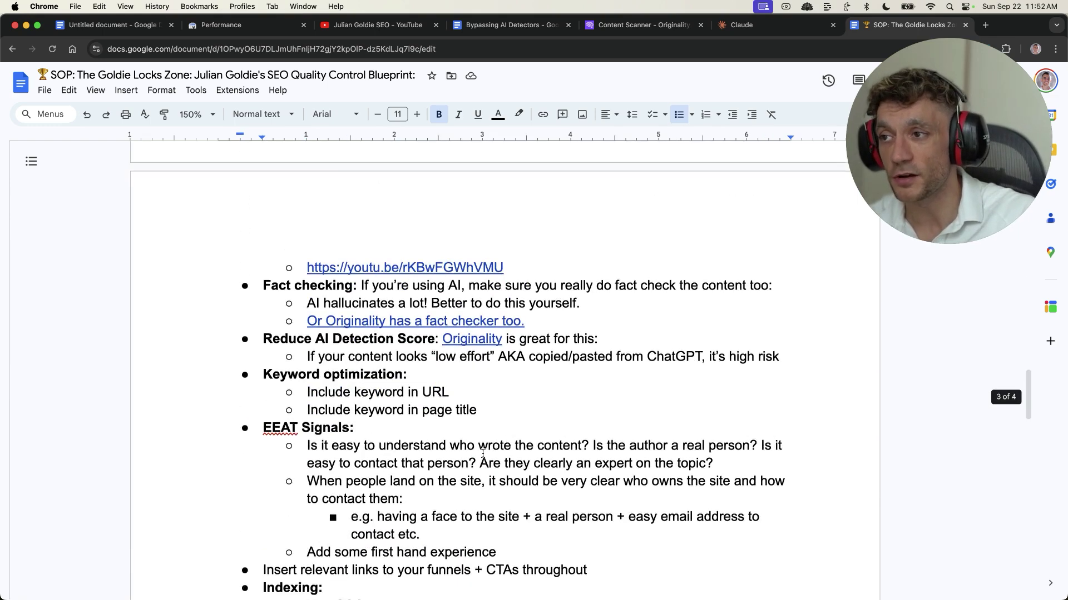
scroll(521, 203, "up", 20)
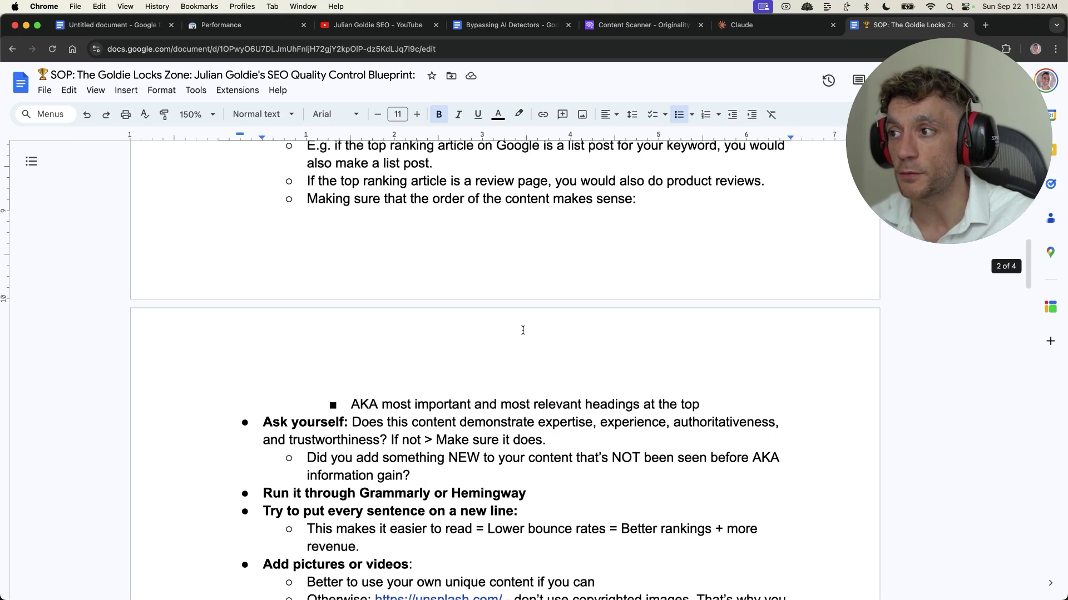
scroll(481, 361, "up", 1)
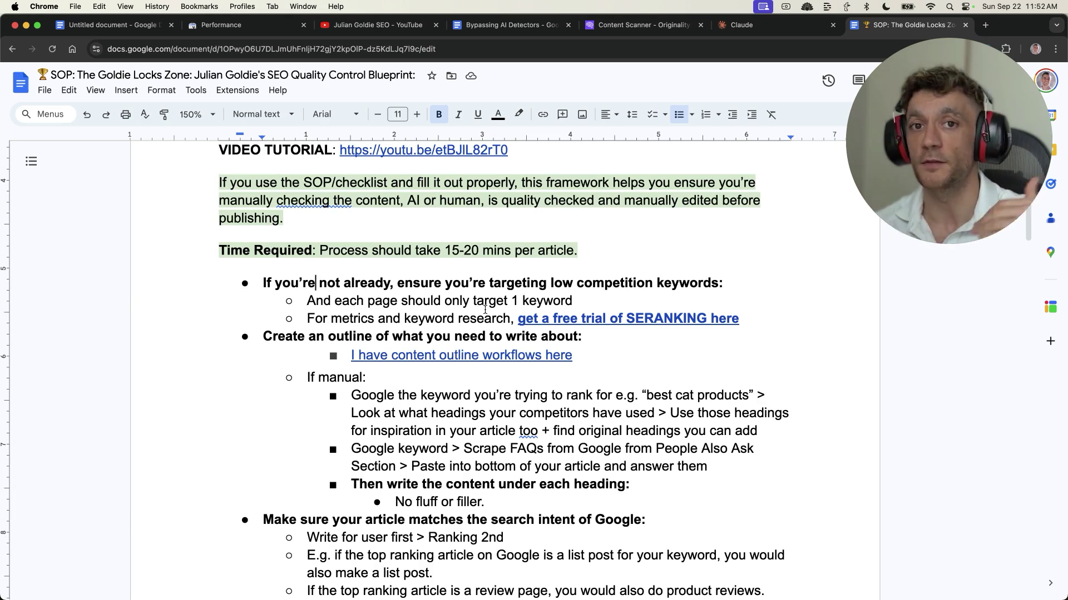
scroll(556, 286, "up", 5)
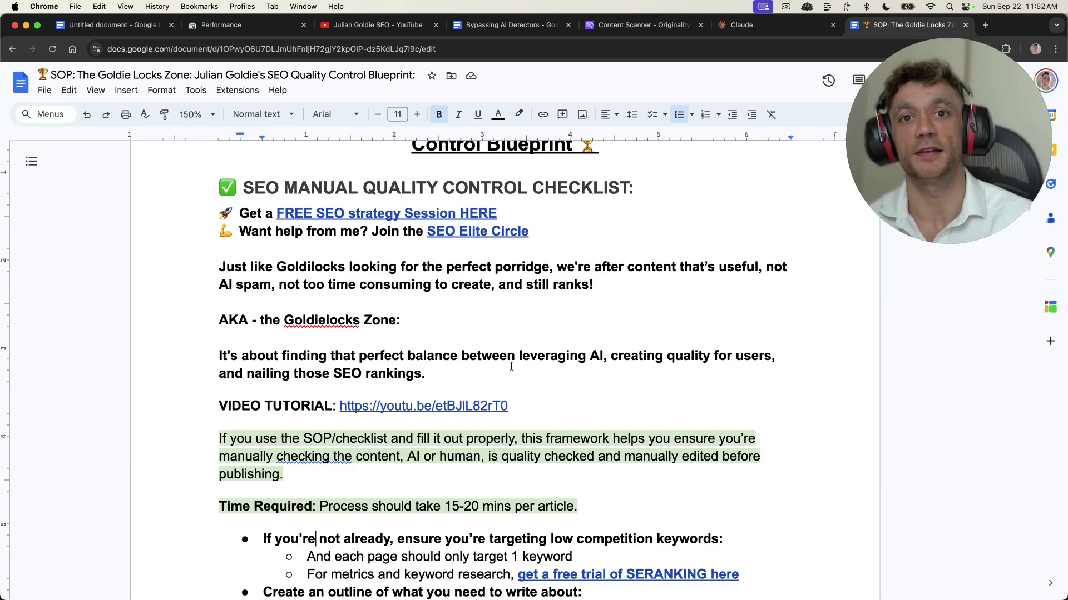
scroll(511, 366, "up", 3)
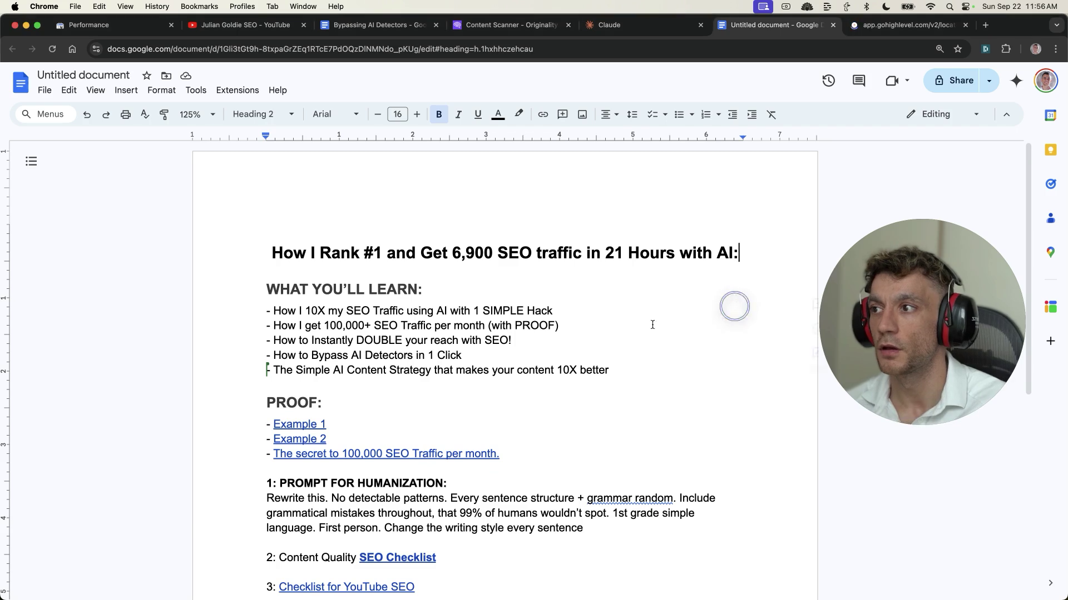
scroll(369, 280, "down", 2)
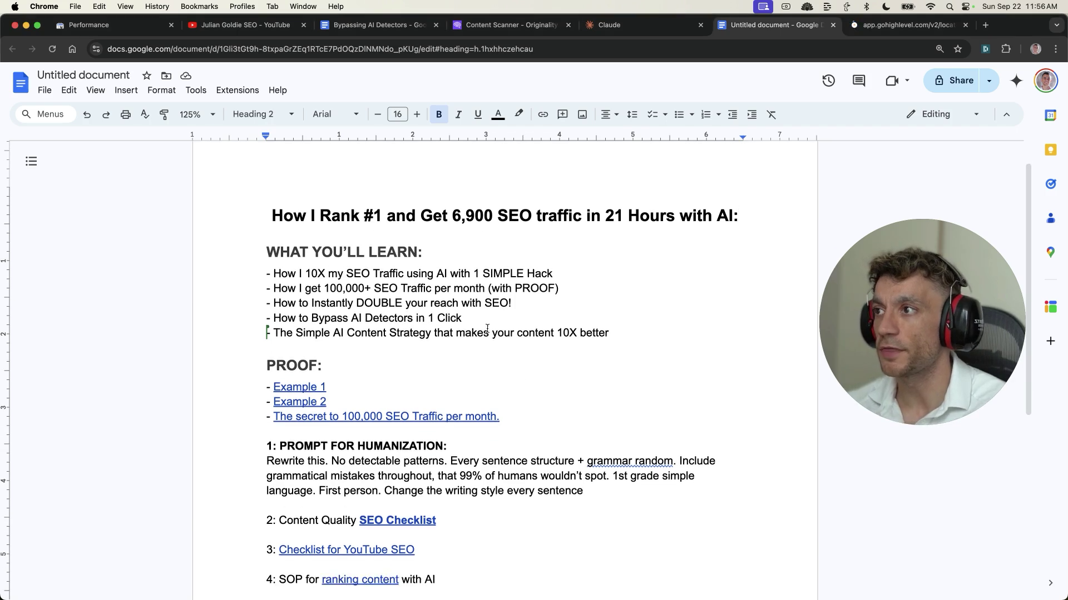
left_click_drag(234, 254, 573, 263)
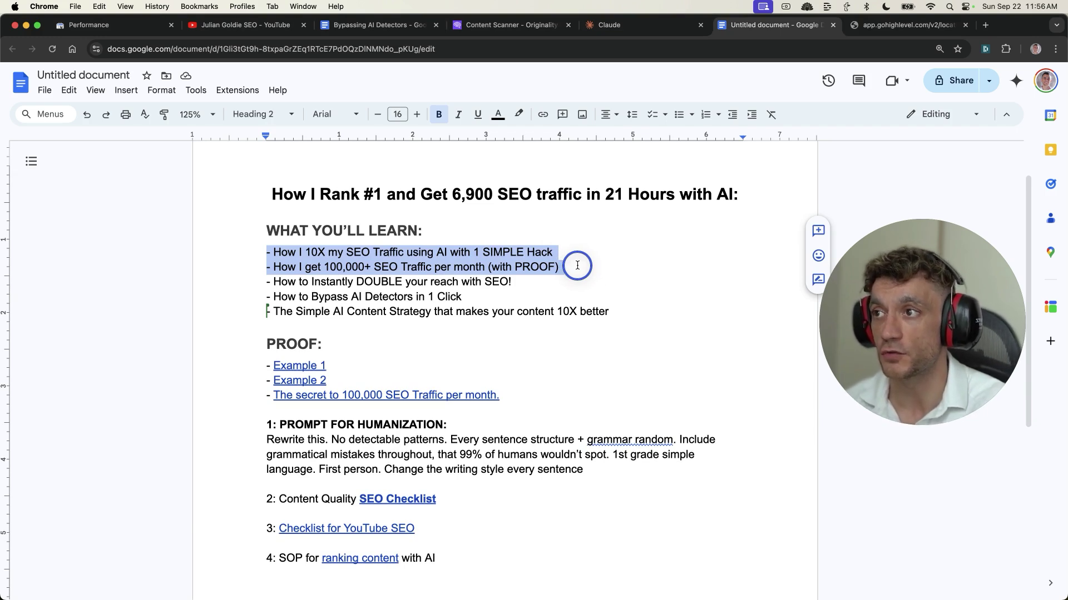
left_click_drag(578, 266, 578, 281)
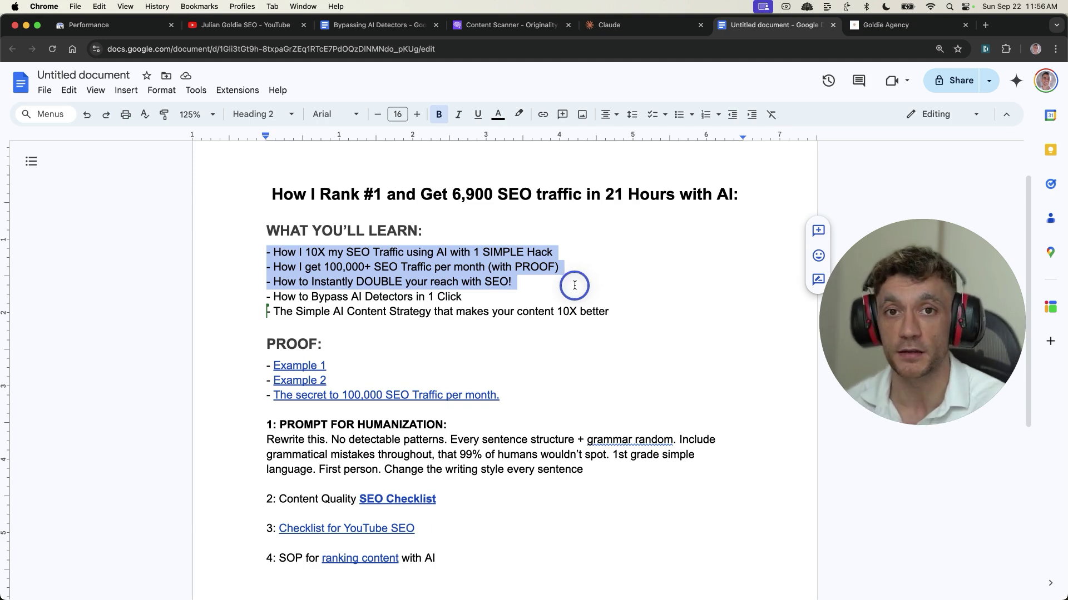
left_click_drag(577, 287, 565, 303)
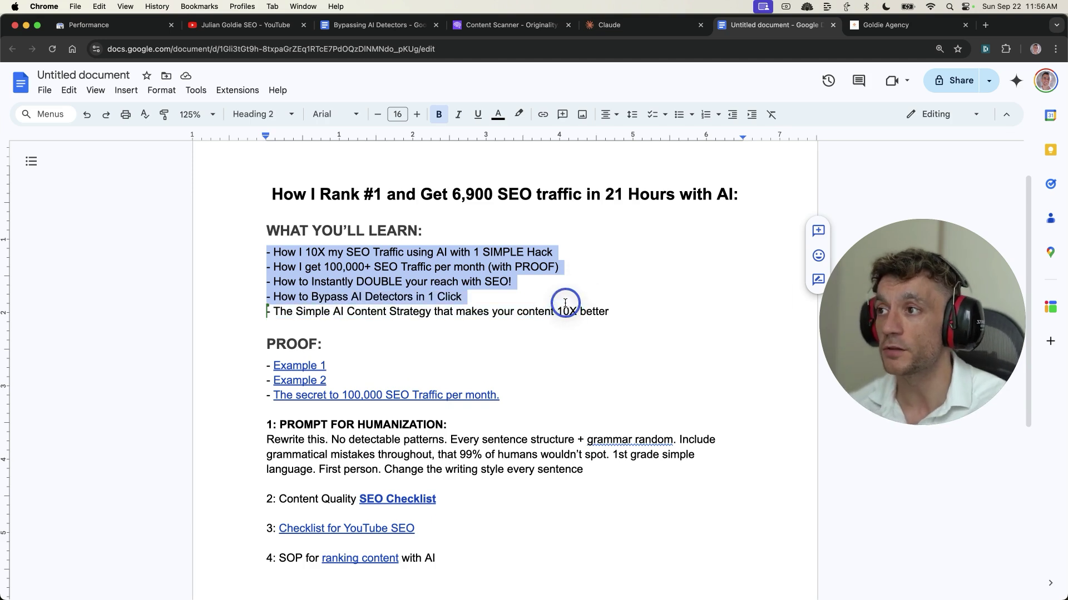
left_click_drag(566, 305, 592, 308)
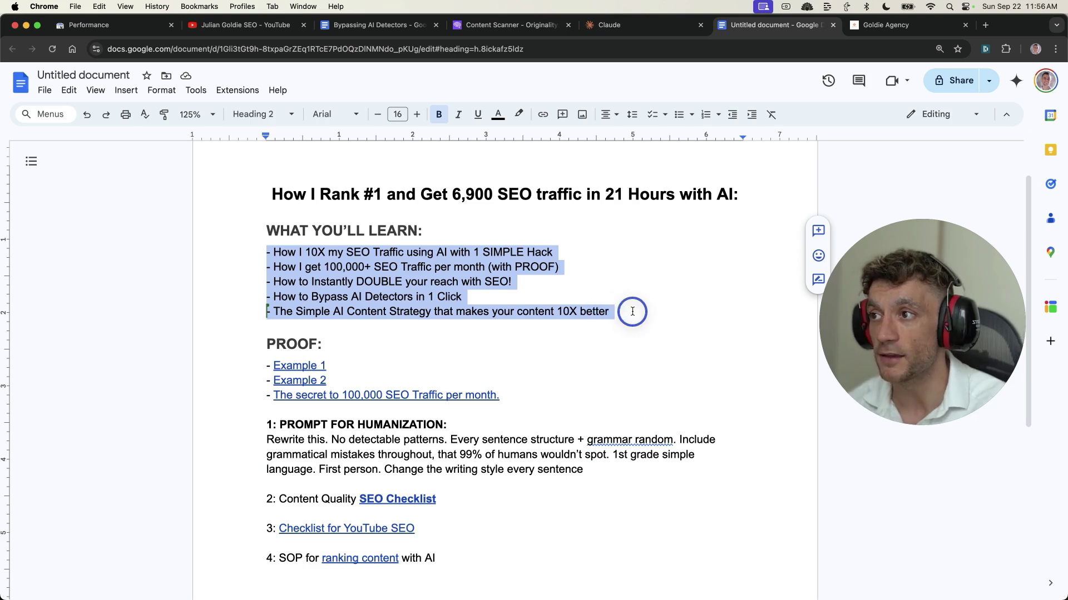
left_click_drag(632, 312, 614, 312)
scroll(615, 312, "down", 3)
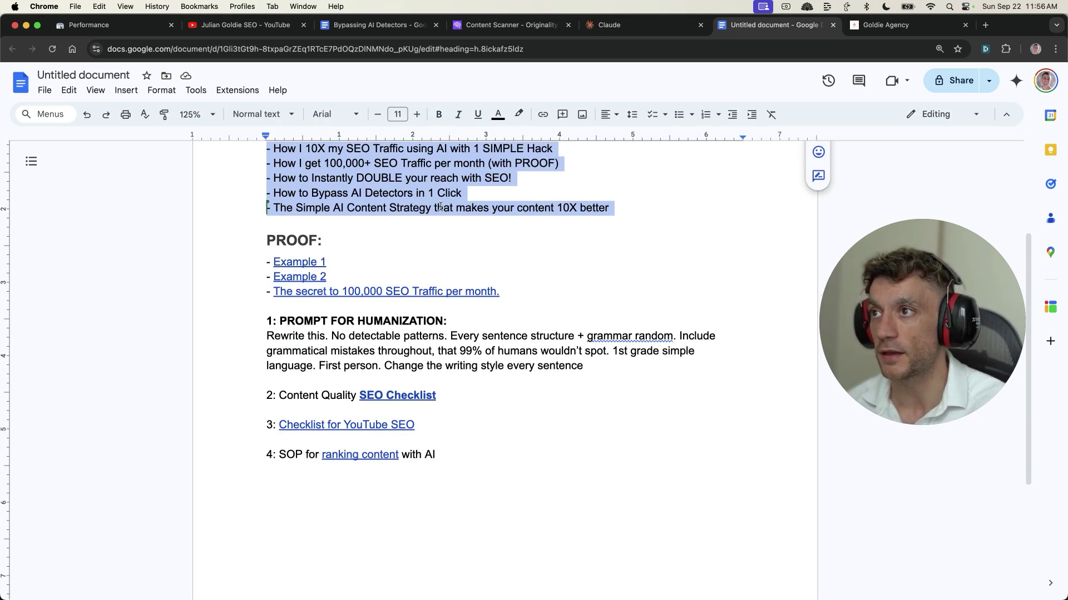
left_click_drag(257, 223, 597, 284)
scroll(589, 284, "down", 1)
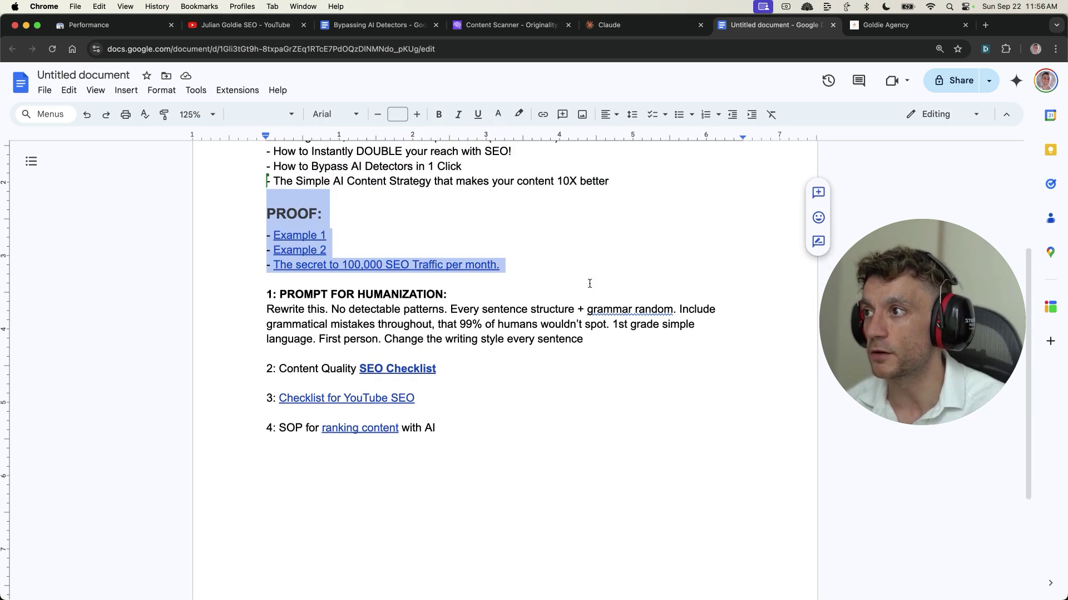
scroll(589, 284, "down", 2)
left_click_drag(259, 241, 589, 340)
- Preview the linked YouTube publishing SOP and Goldie SEO Framework documents from the video notes
left_click(539, 364)
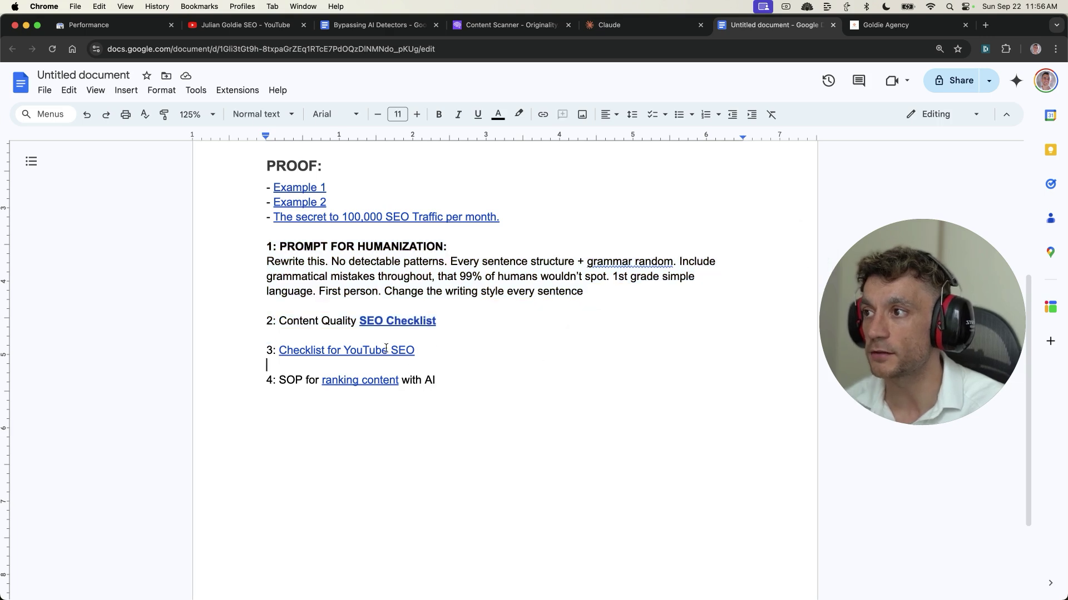
left_click(389, 369)
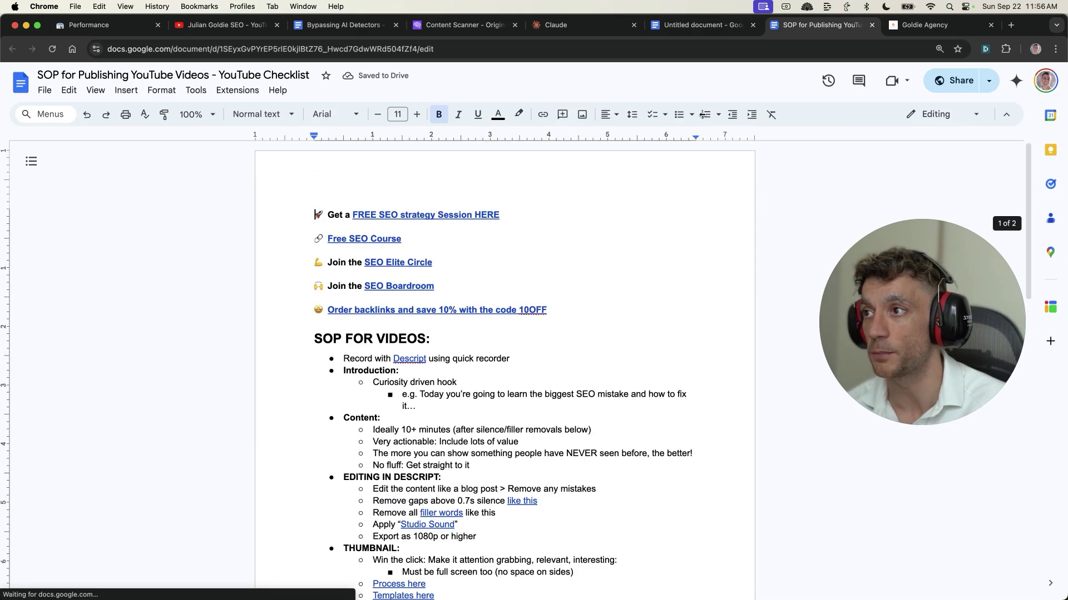
left_click(705, 27)
left_click(446, 425)
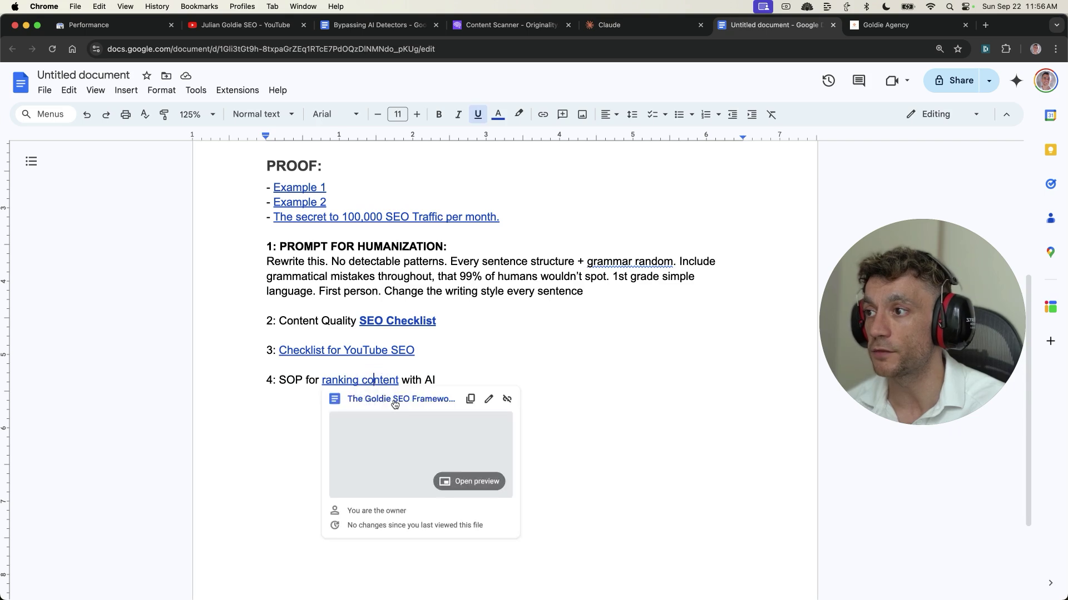
left_click(389, 399)
left_click(703, 25)
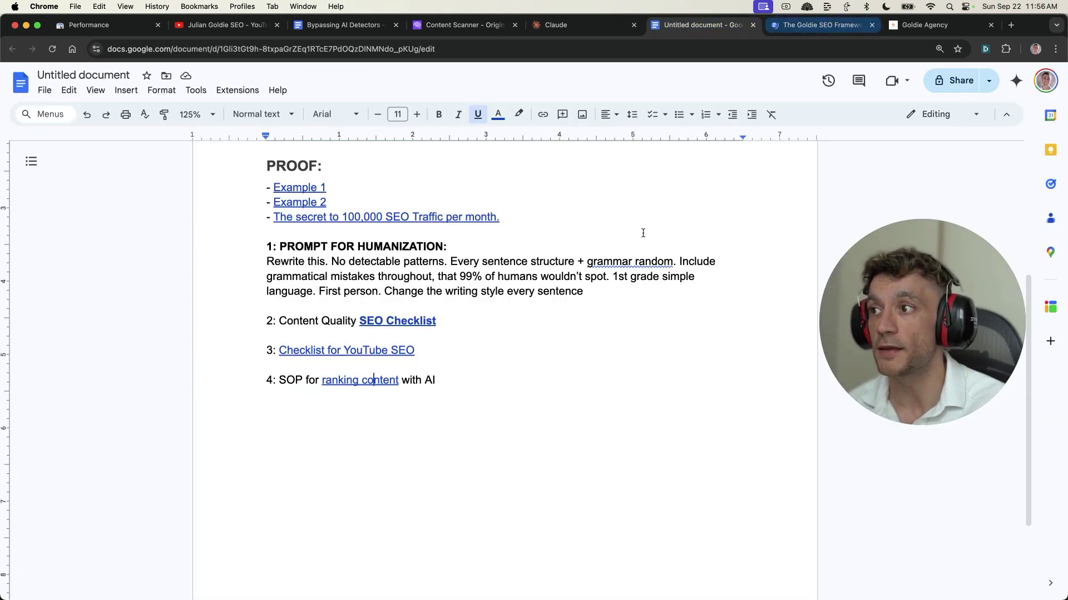
left_click(274, 372)
- Name the notes 'How I Rank #1 and Get 6,900 SEO traffic' and copy the share link
left_click_drag(244, 235, 439, 317)
left_click(545, 434)
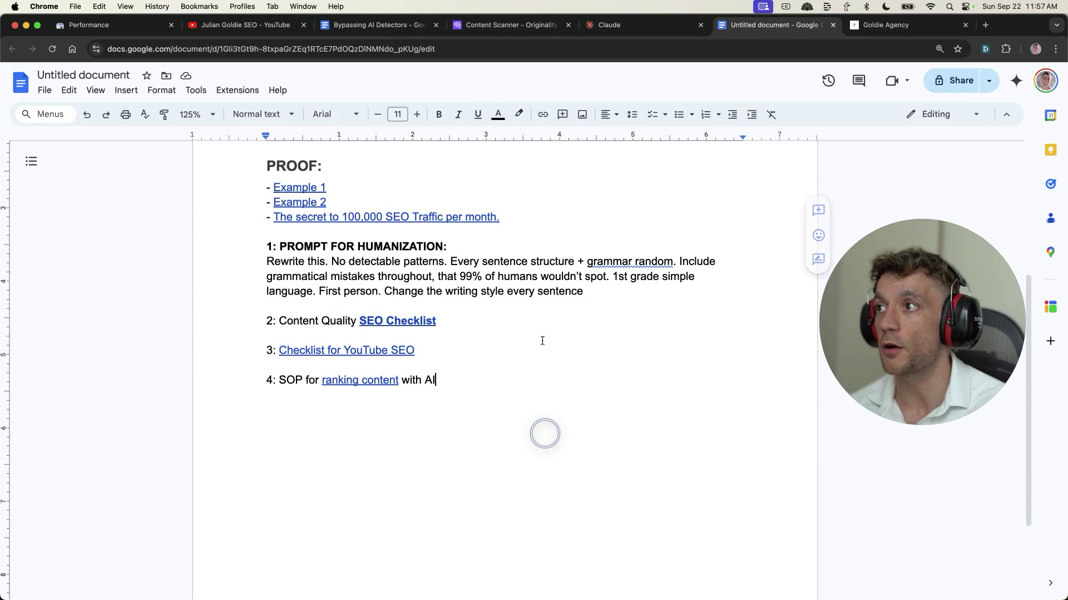
left_click(954, 81)
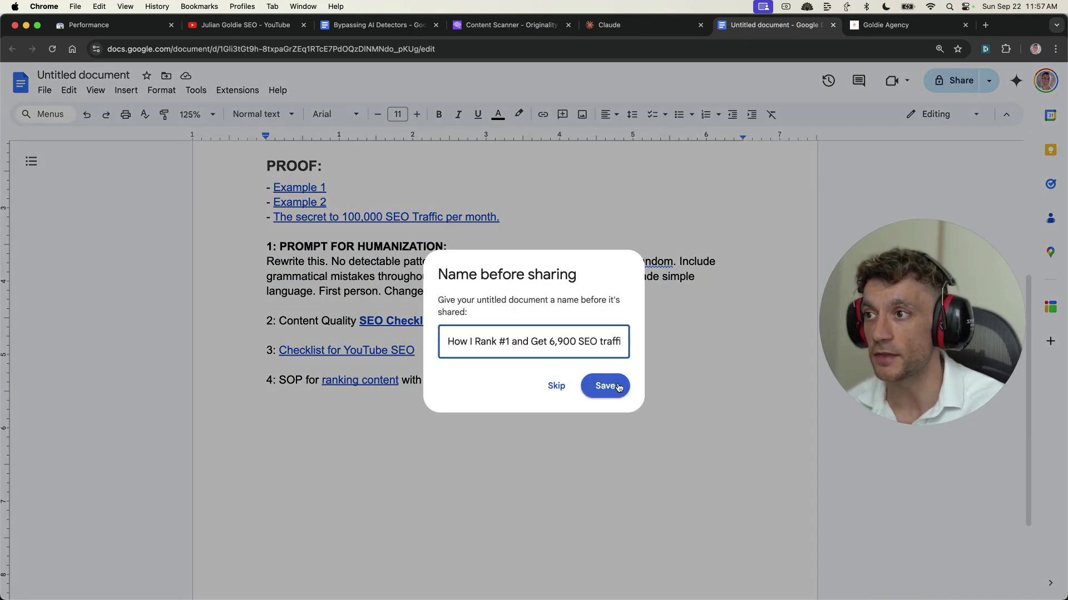
key("Return")
- Add the 10X SEO Traffic with AI lesson under SEO Systems with a Video notes link in its description
left_click(878, 25)
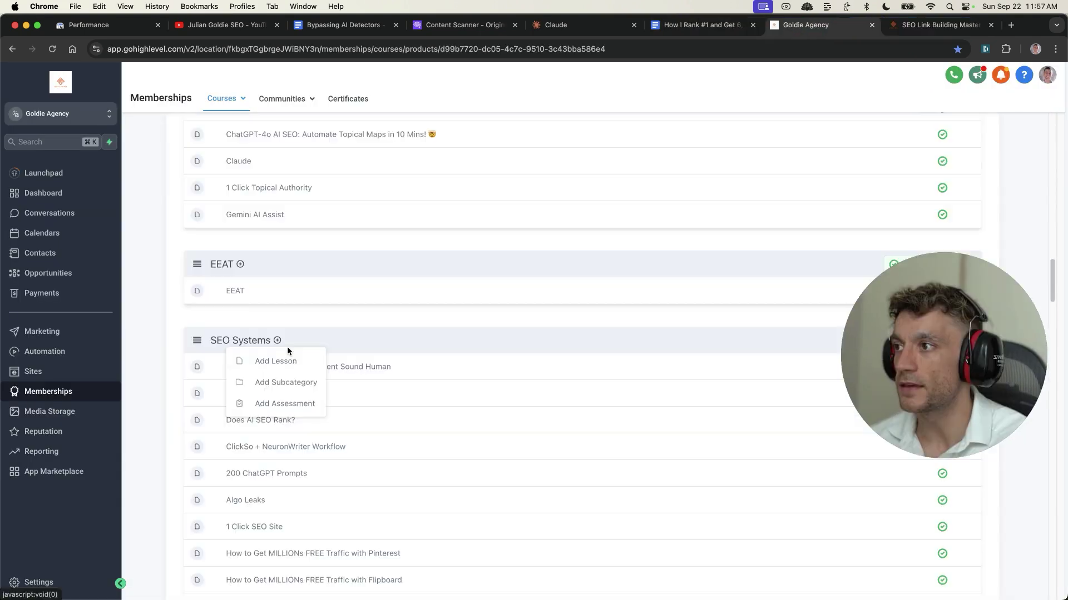
left_click(275, 362)
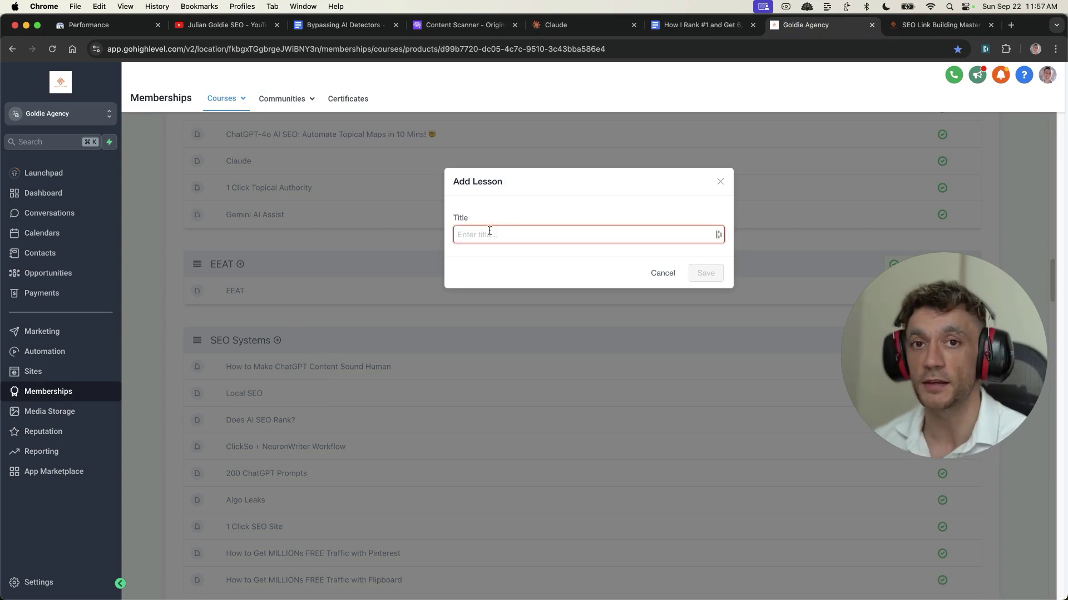
key("ctrl+shift+Tab")
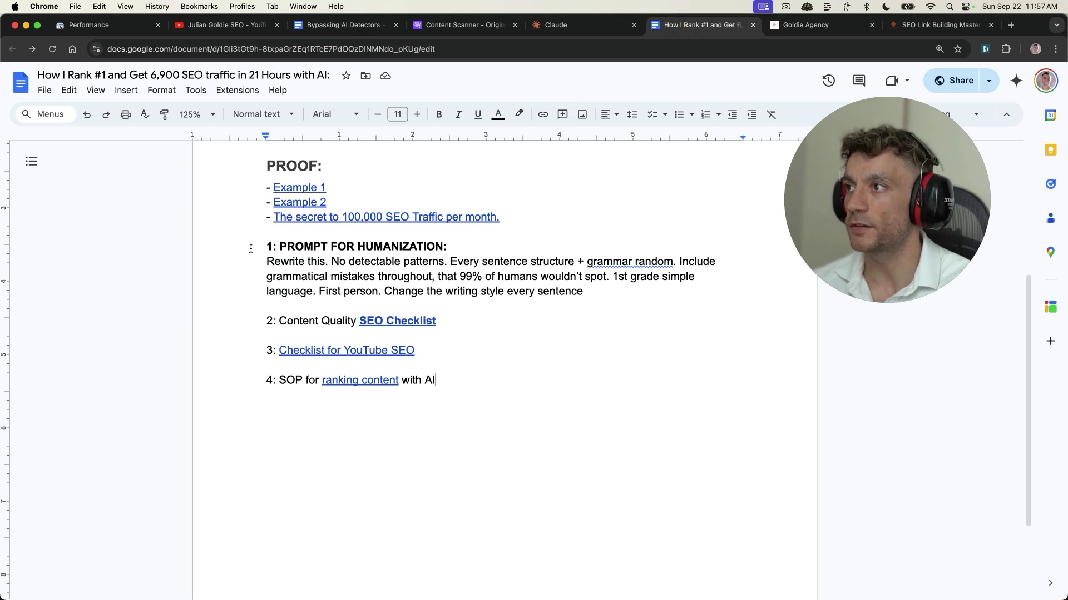
left_click_drag(250, 249, 582, 383)
left_click(581, 384)
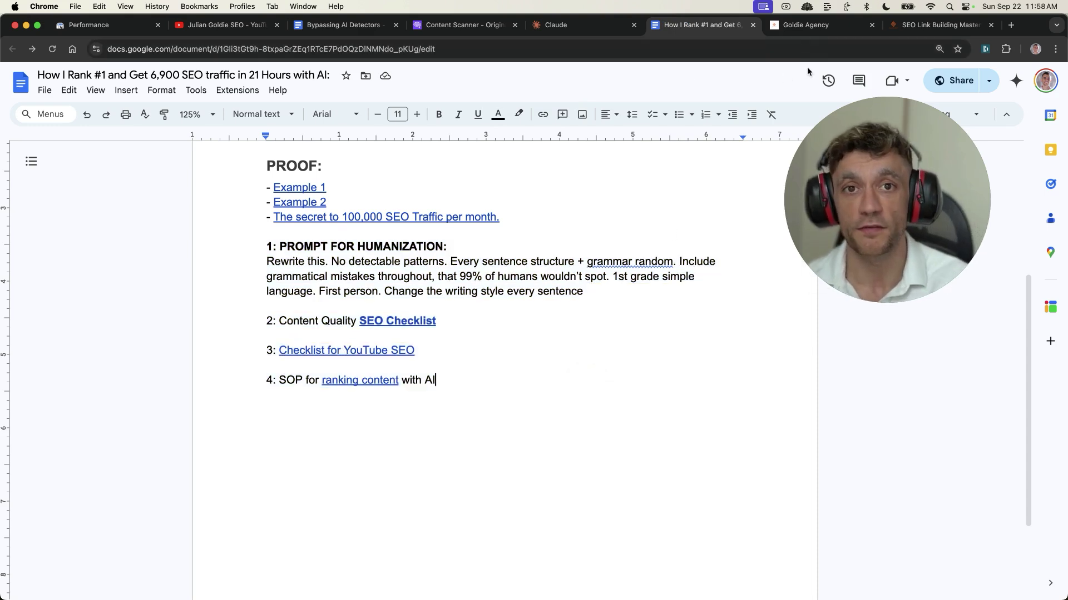
left_click(806, 24)
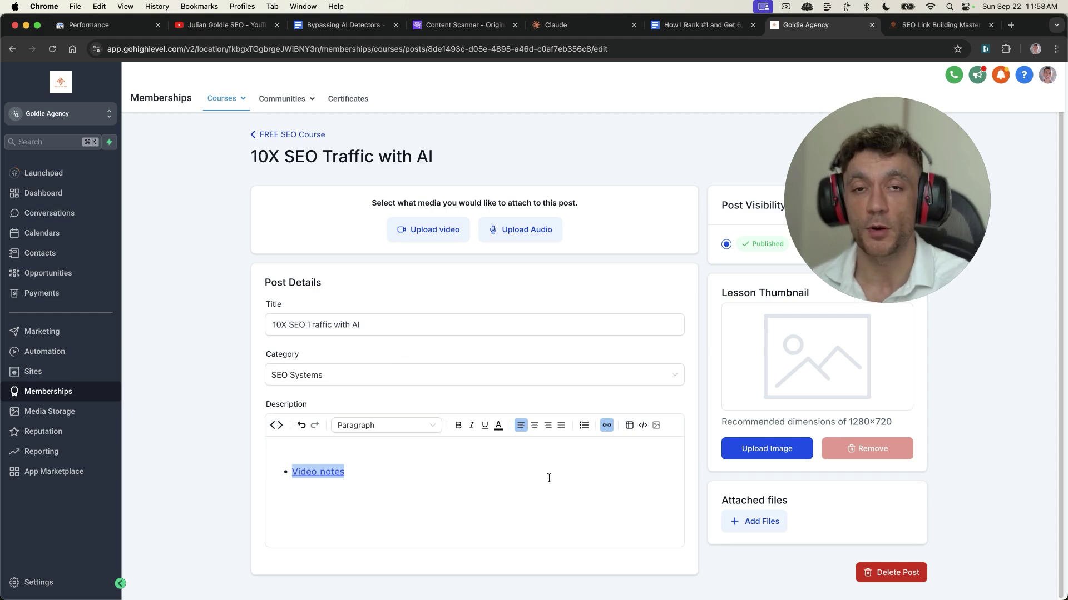
left_click(354, 453)
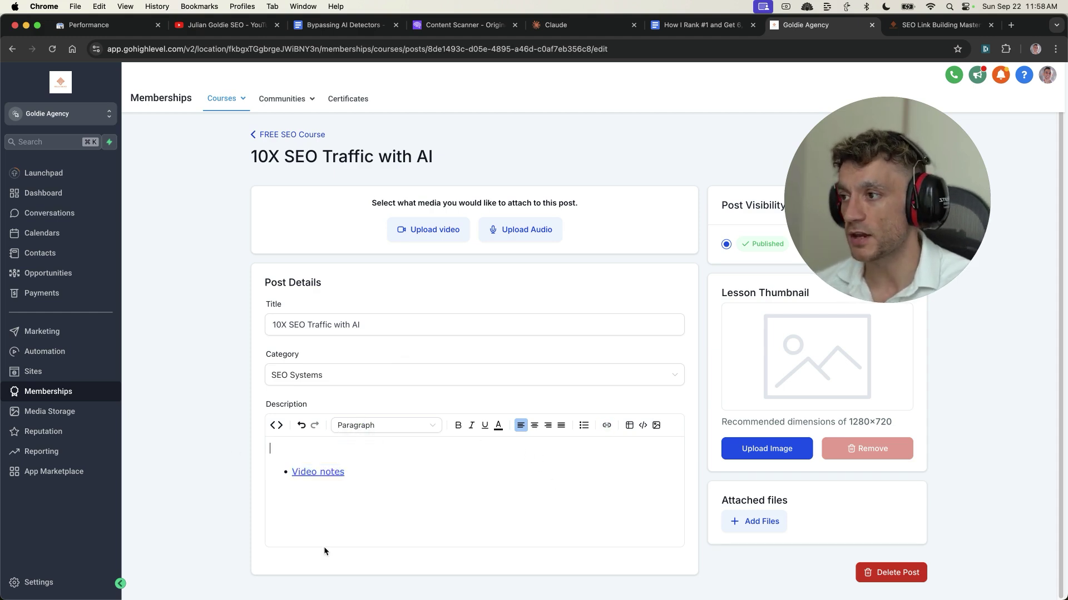
left_click(940, 24)
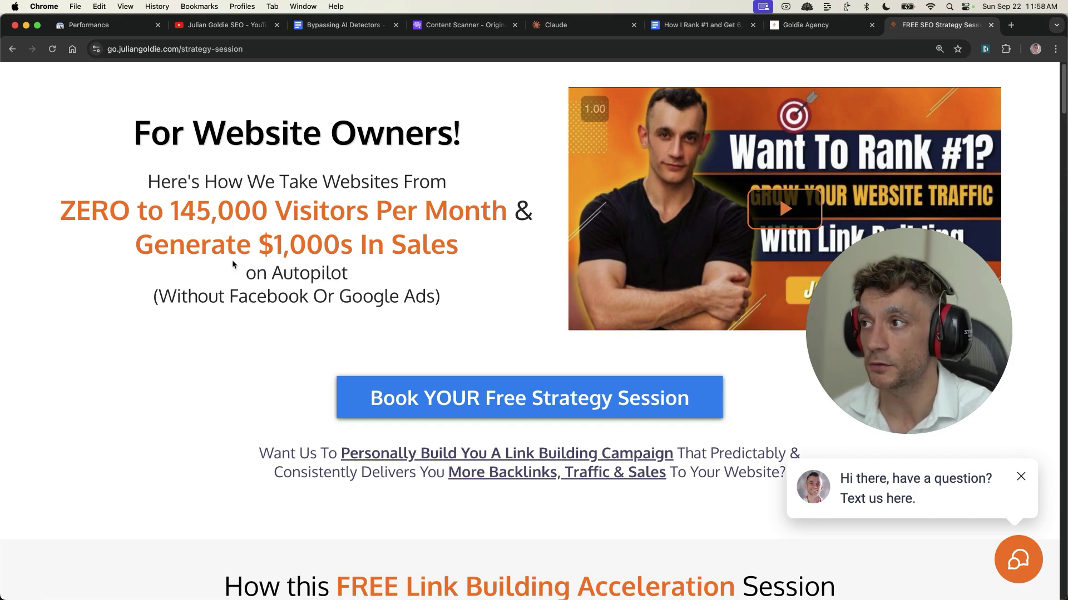
scroll(265, 309, "down", 2)
scroll(325, 393, "down", 6)
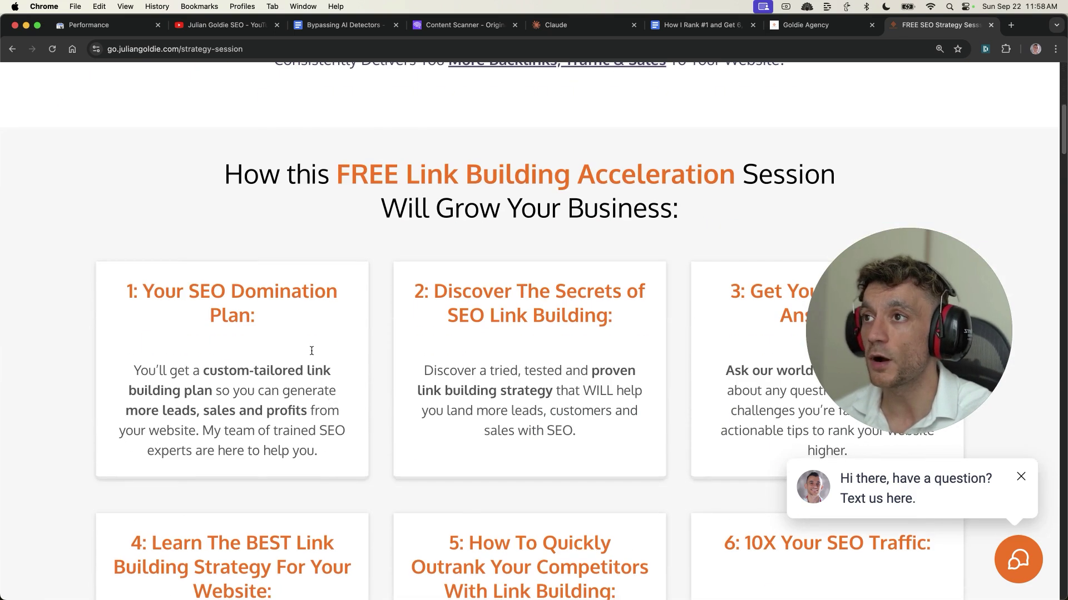
scroll(510, 229, "down", 2)
left_click_drag(125, 209, 293, 241)
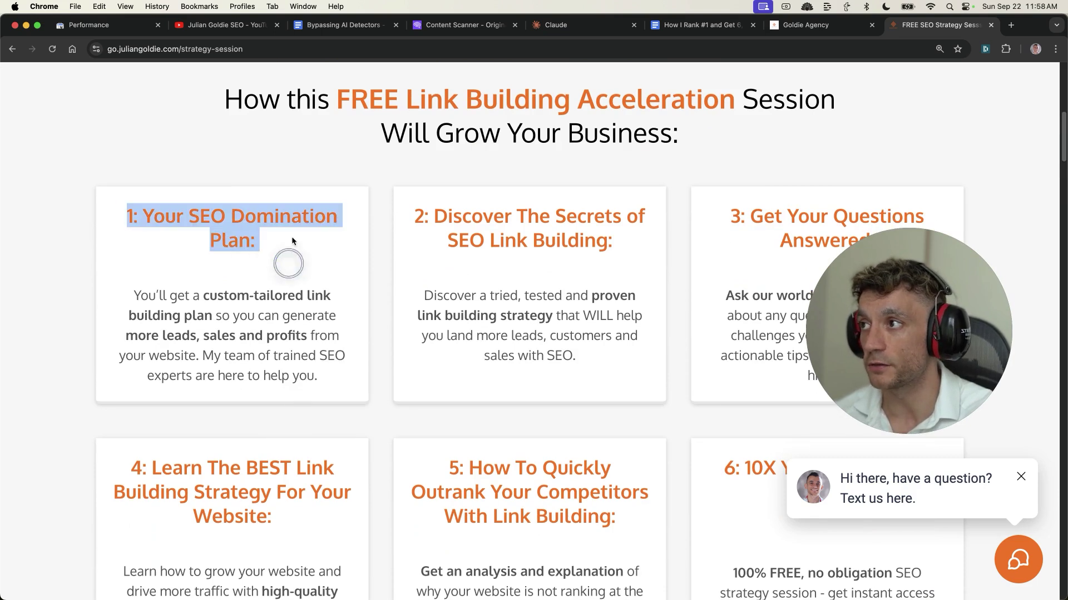
left_click(482, 216)
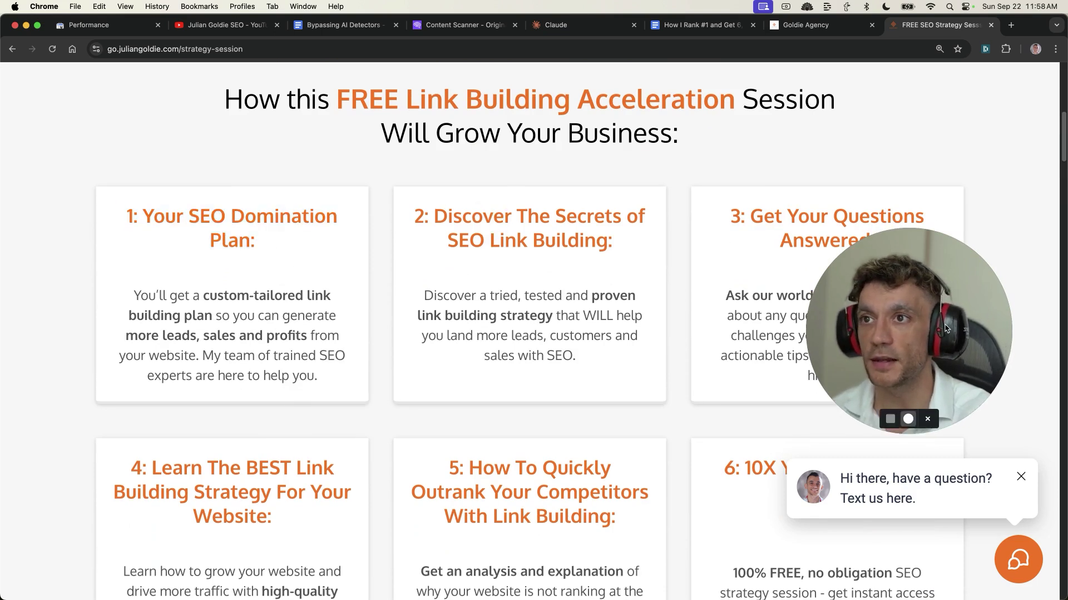
left_click_drag(947, 328, 923, 185)
scroll(558, 409, "down", 3)
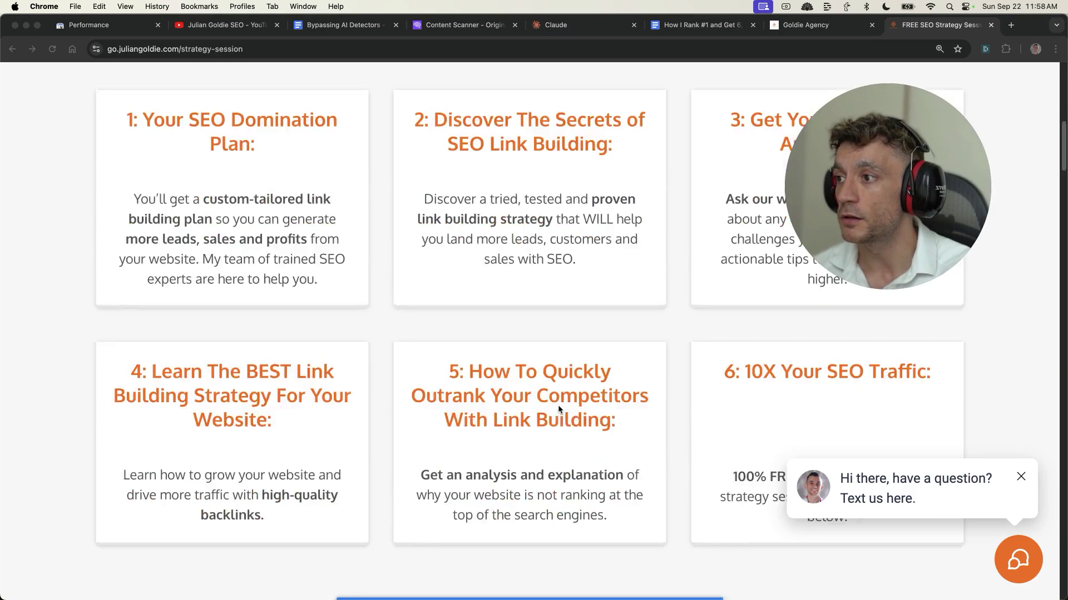
scroll(559, 410, "down", 2)
scroll(361, 395, "up", 5)
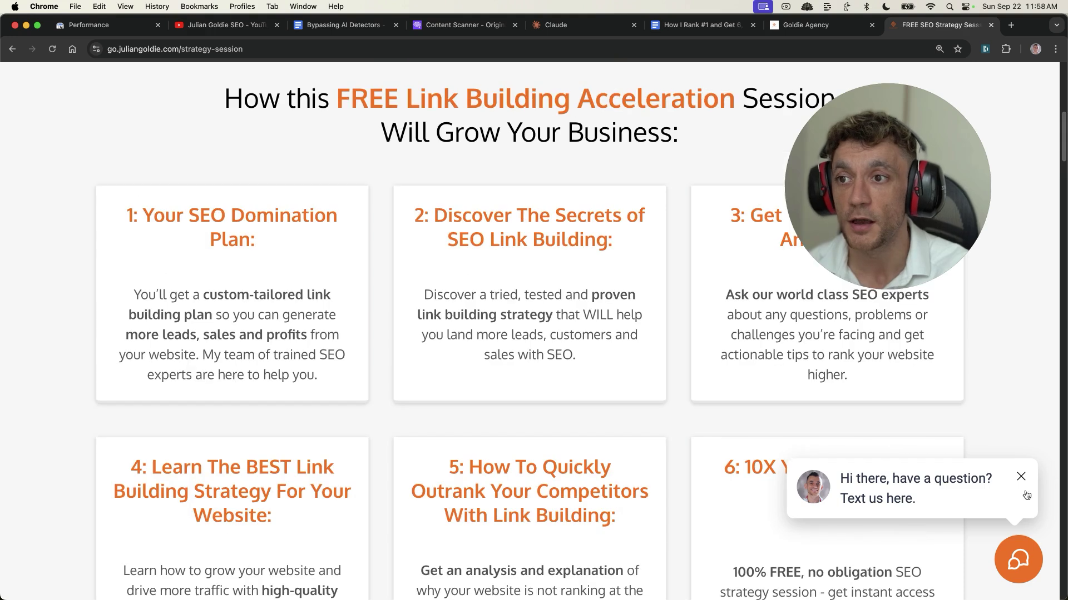
scroll(635, 358, "down", 2)
scroll(683, 295, "up", 12)
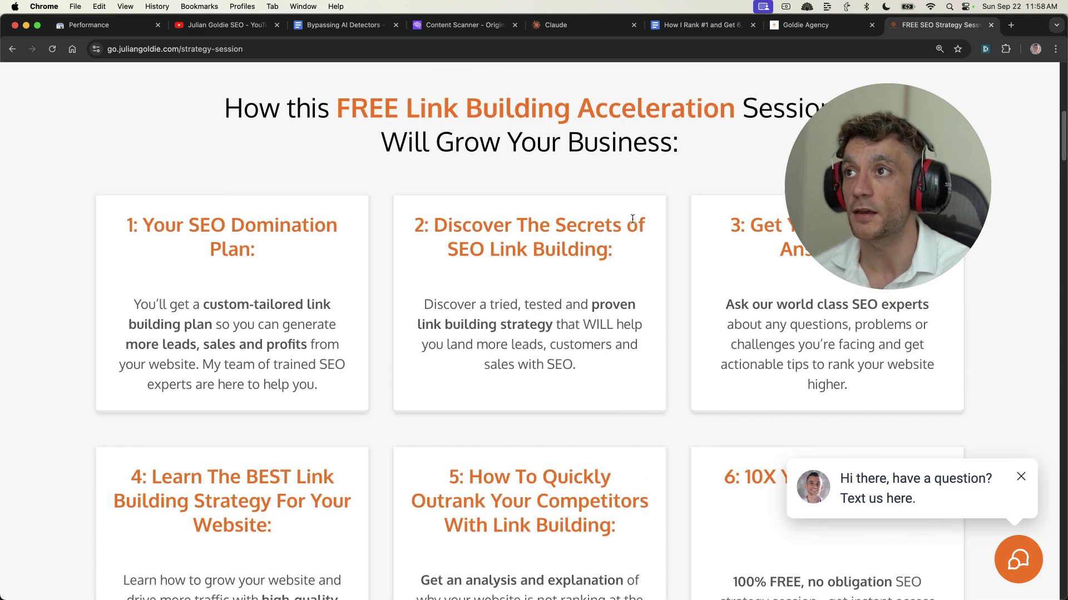